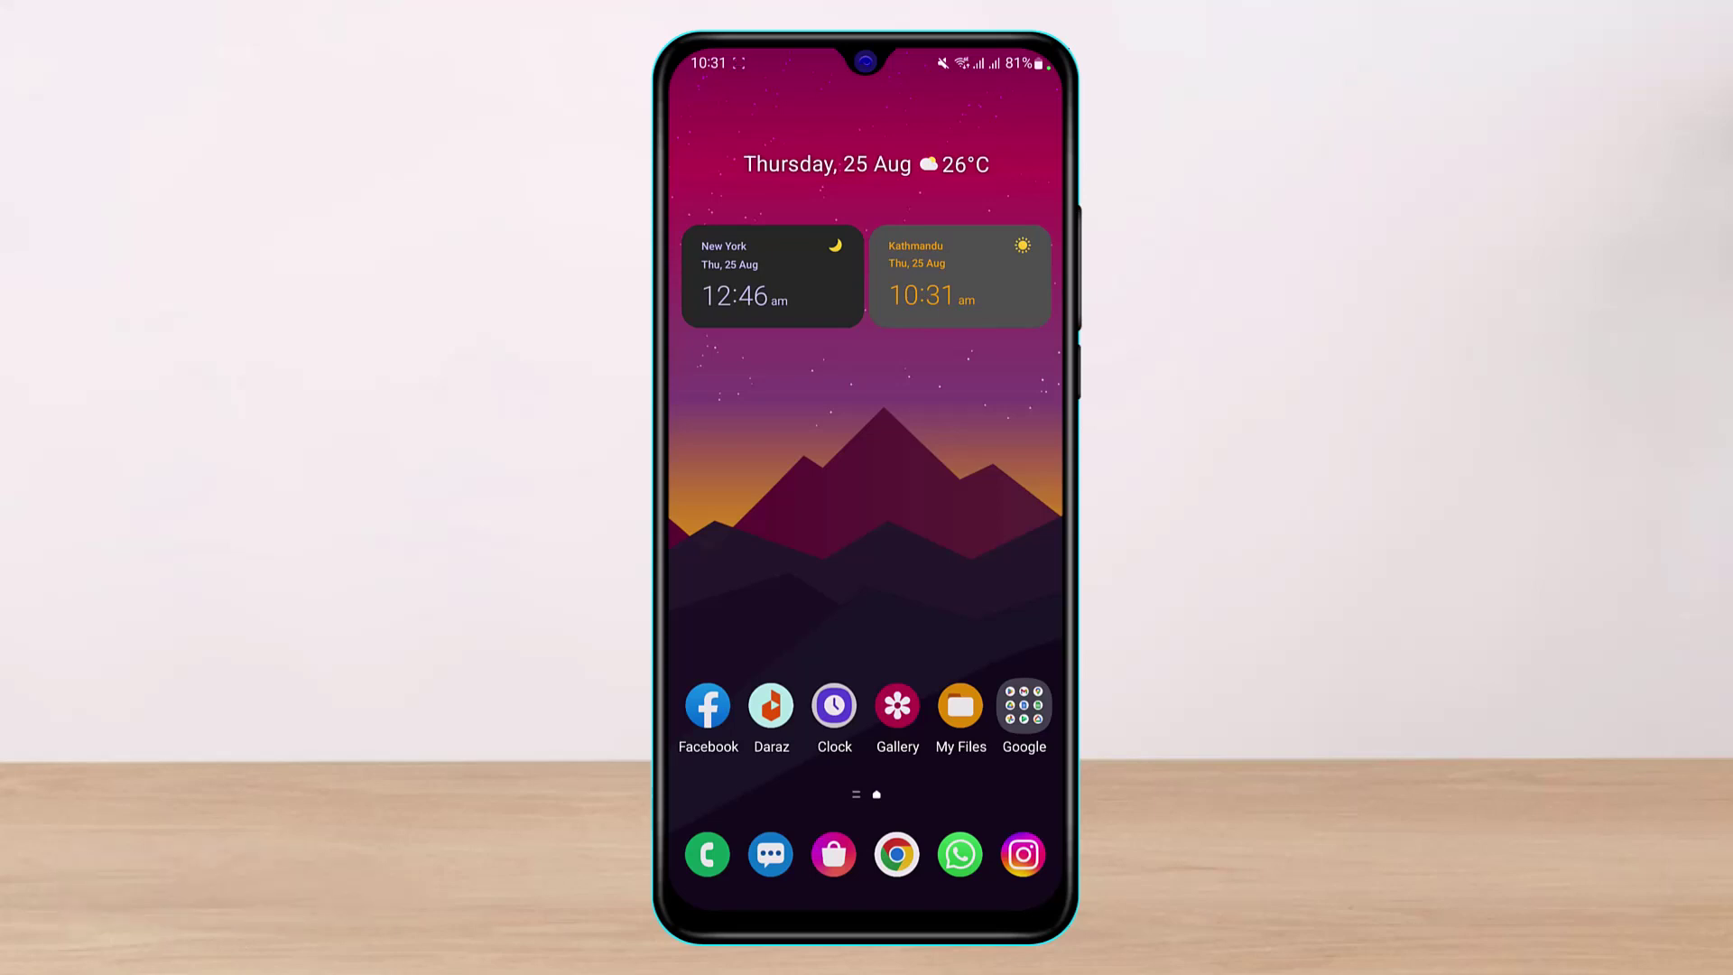
- Launch Google Play Store from the Google folder on the home screen
click(1024, 706)
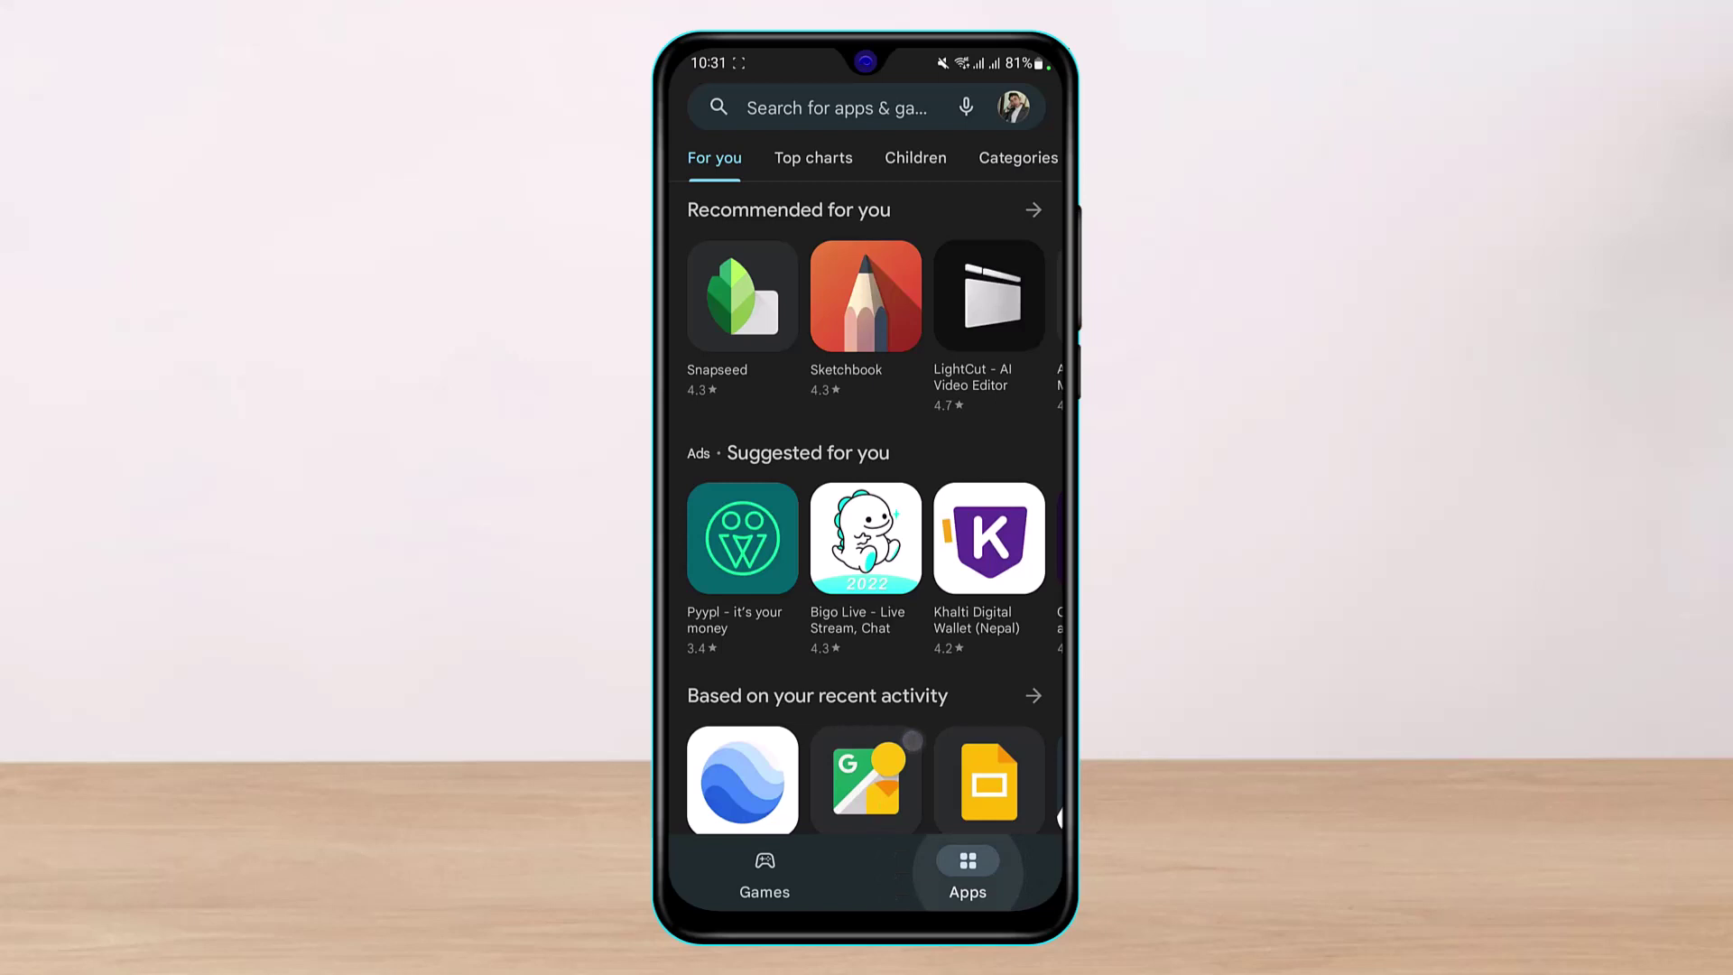
- Return home from Play Store, pull down quick settings and view the Wi-Fi connection details
drag(872, 893, 872, 609)
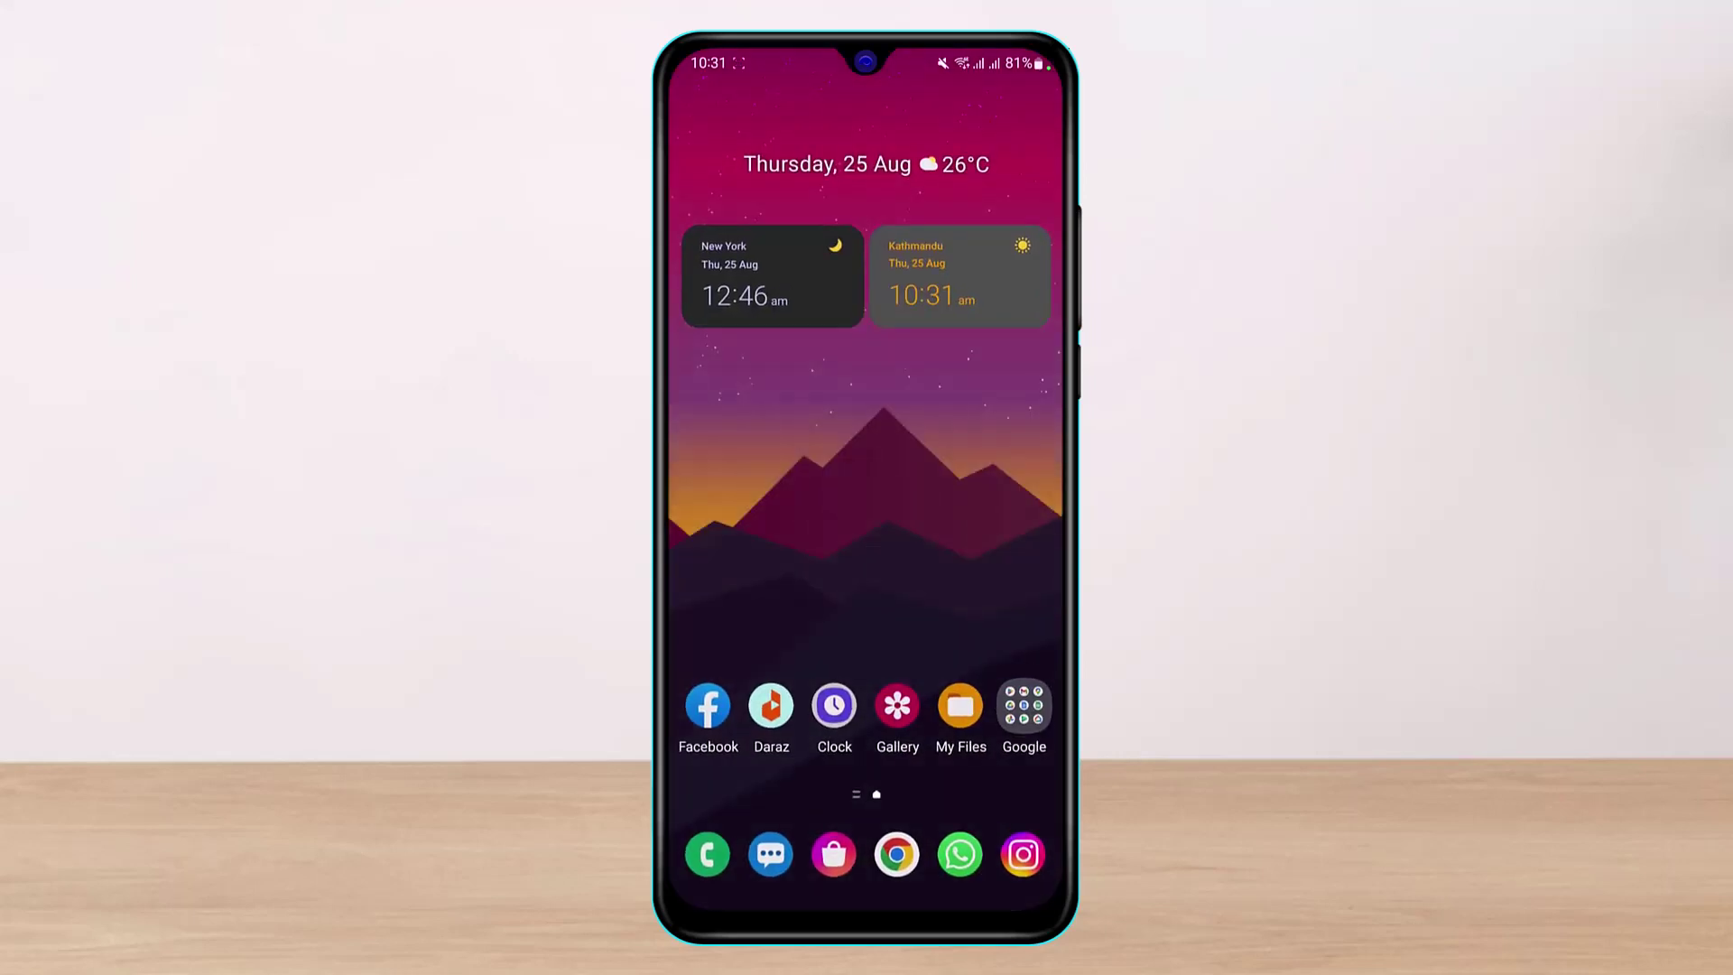
drag(866, 61, 856, 650)
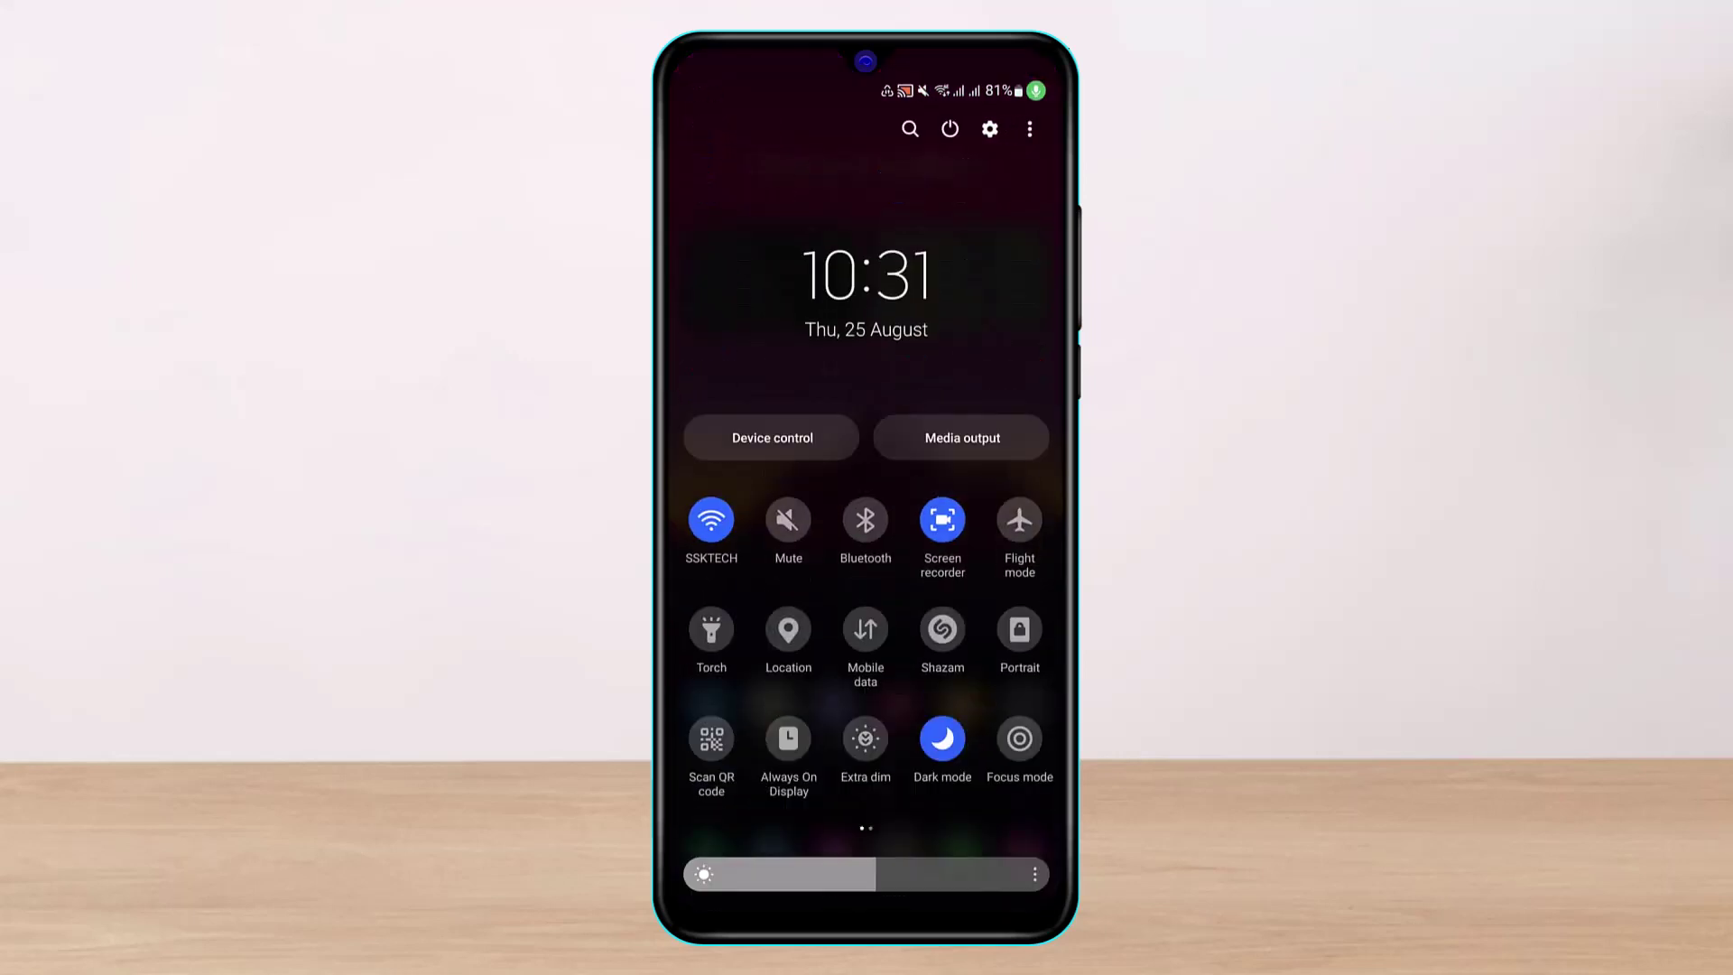
click(717, 569)
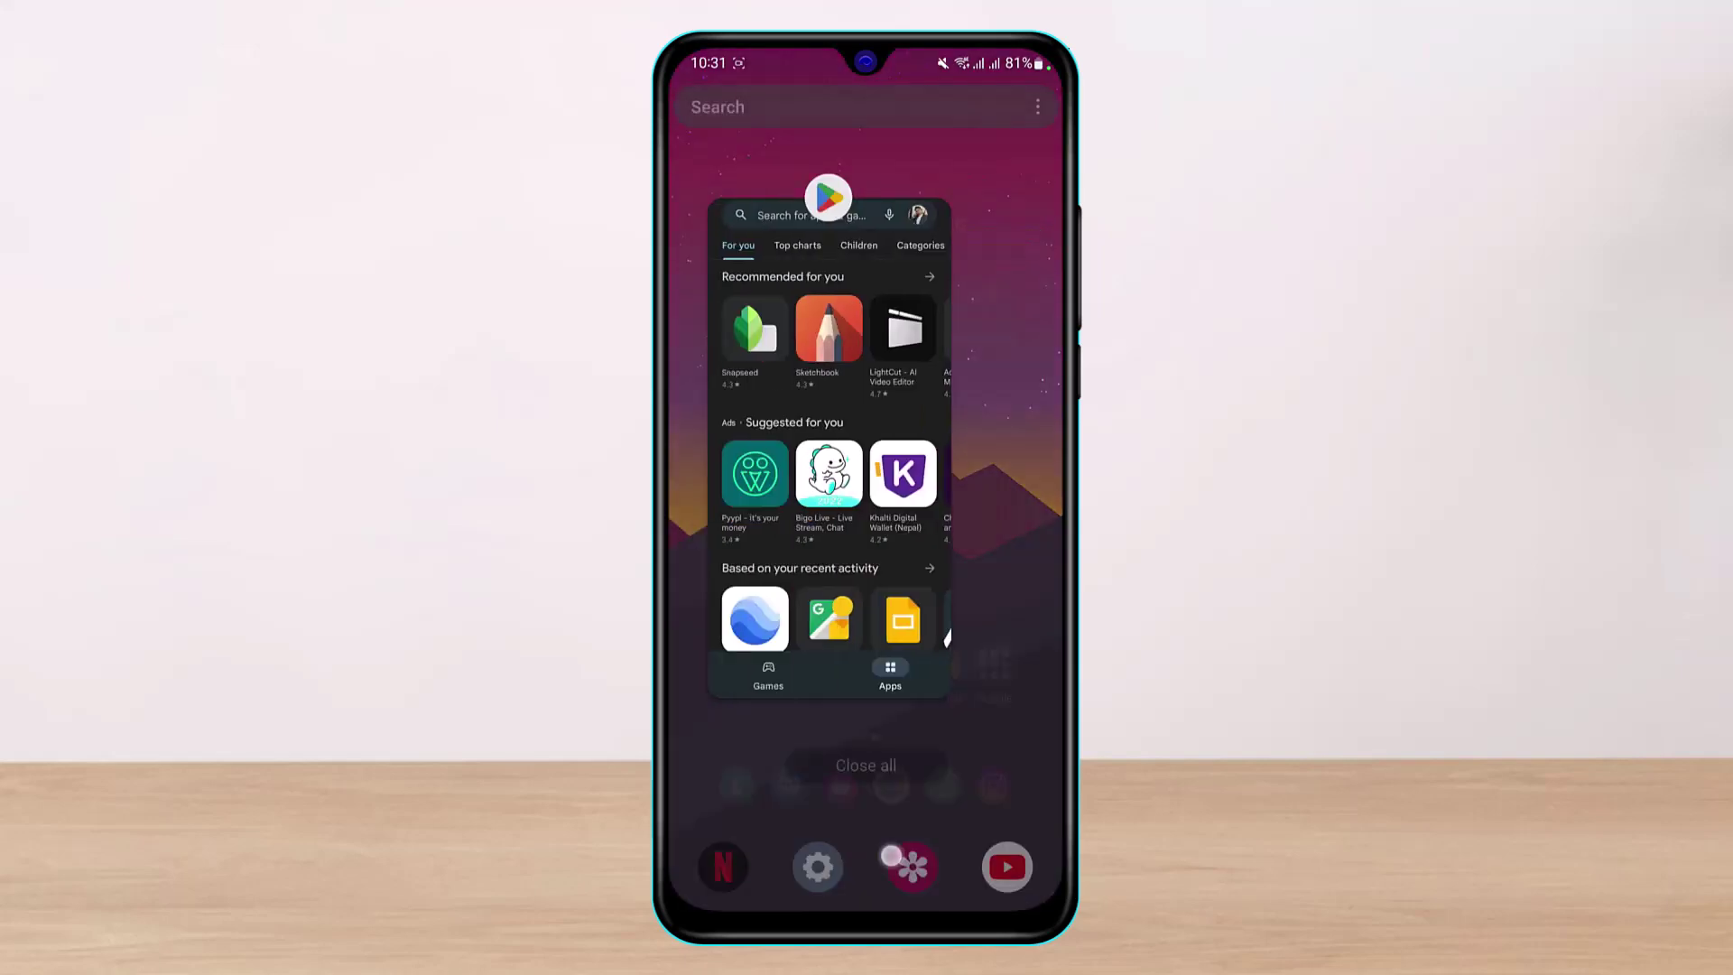
- Dismiss Play Store from recent apps, reopen it, then return to the home screen
drag(914, 462, 914, 203)
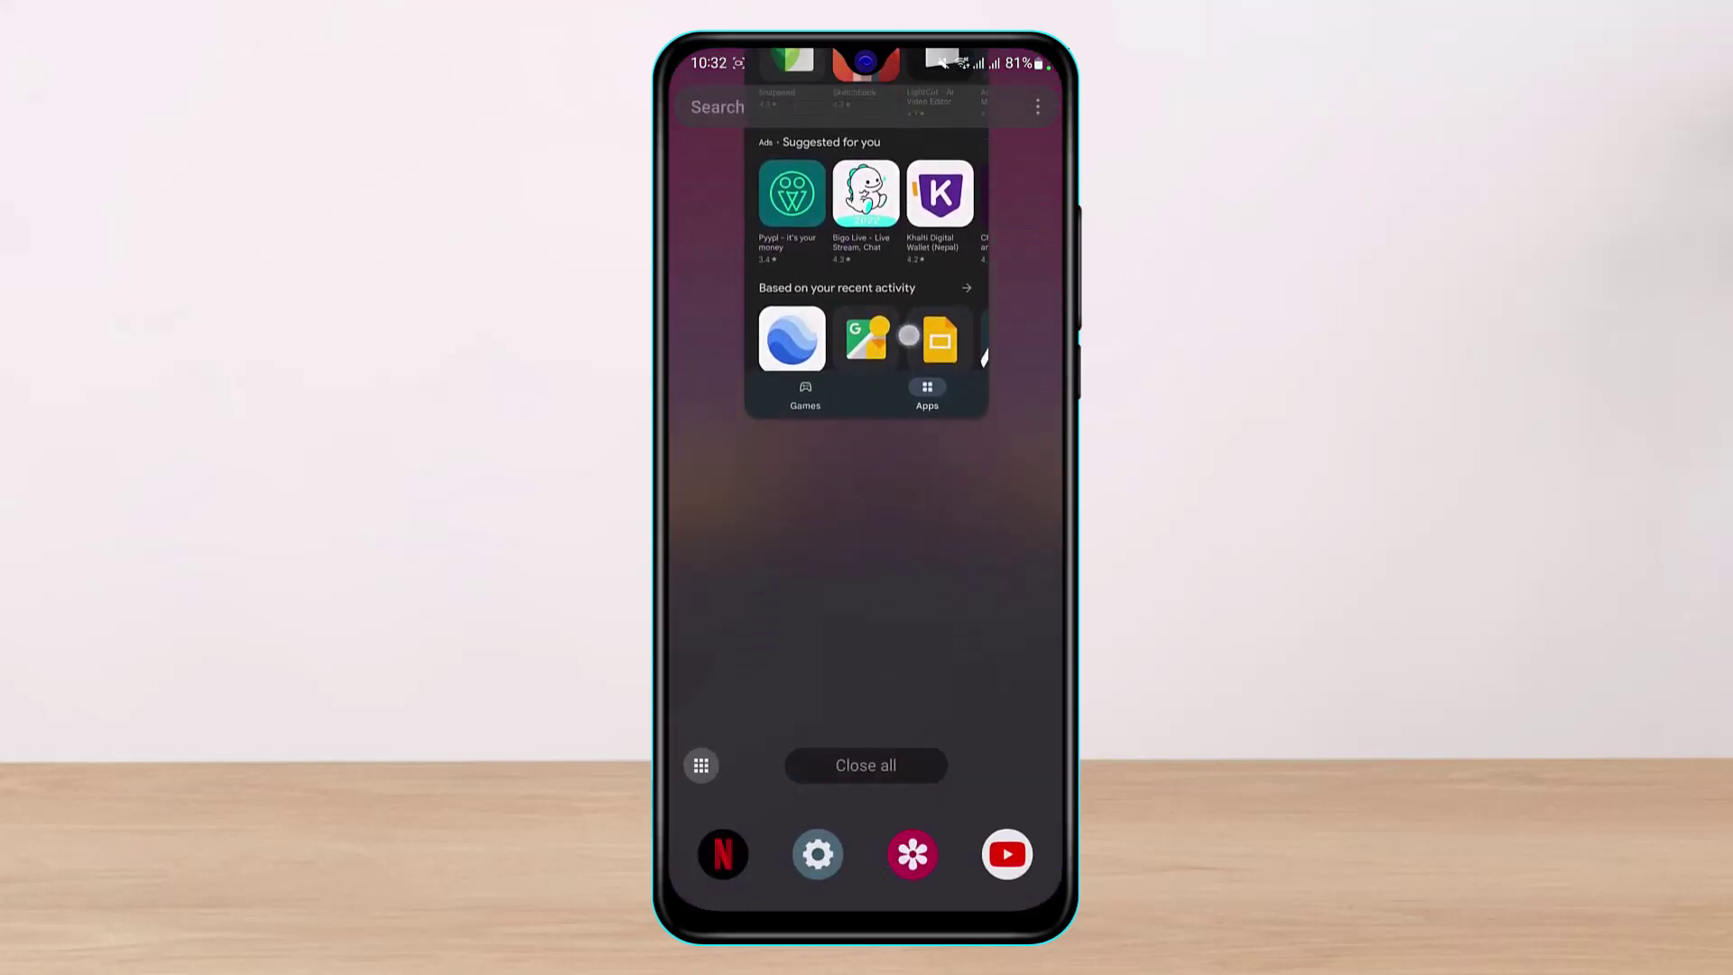
click(1024, 706)
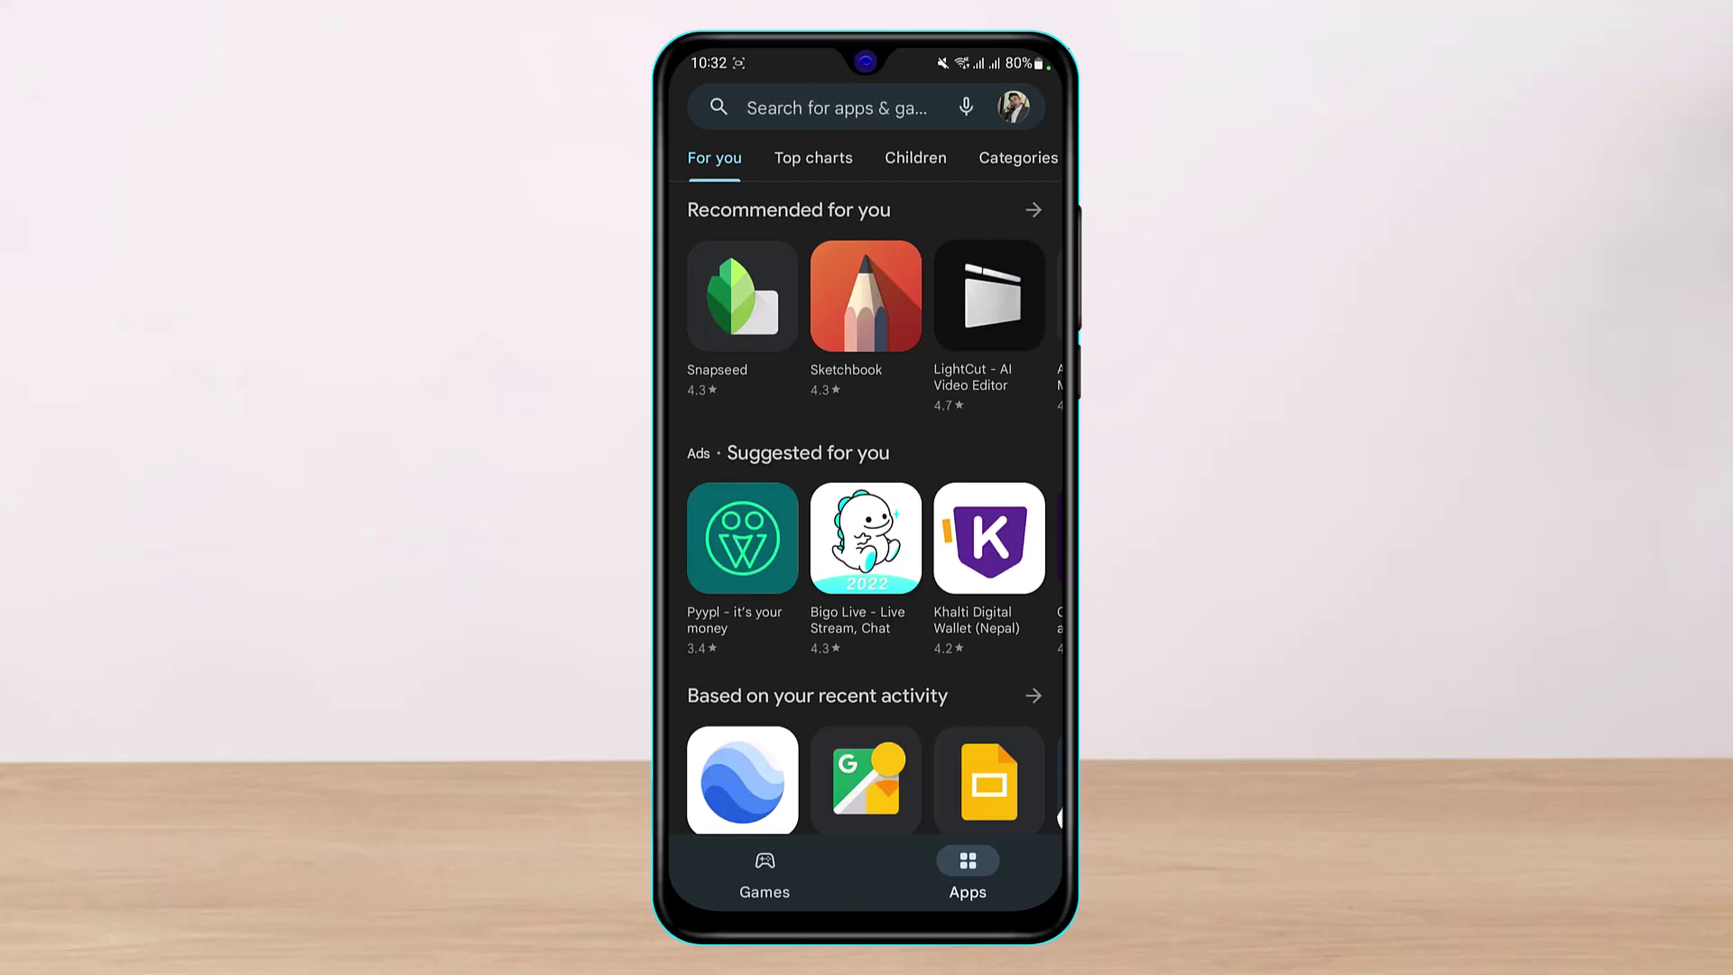
click(873, 882)
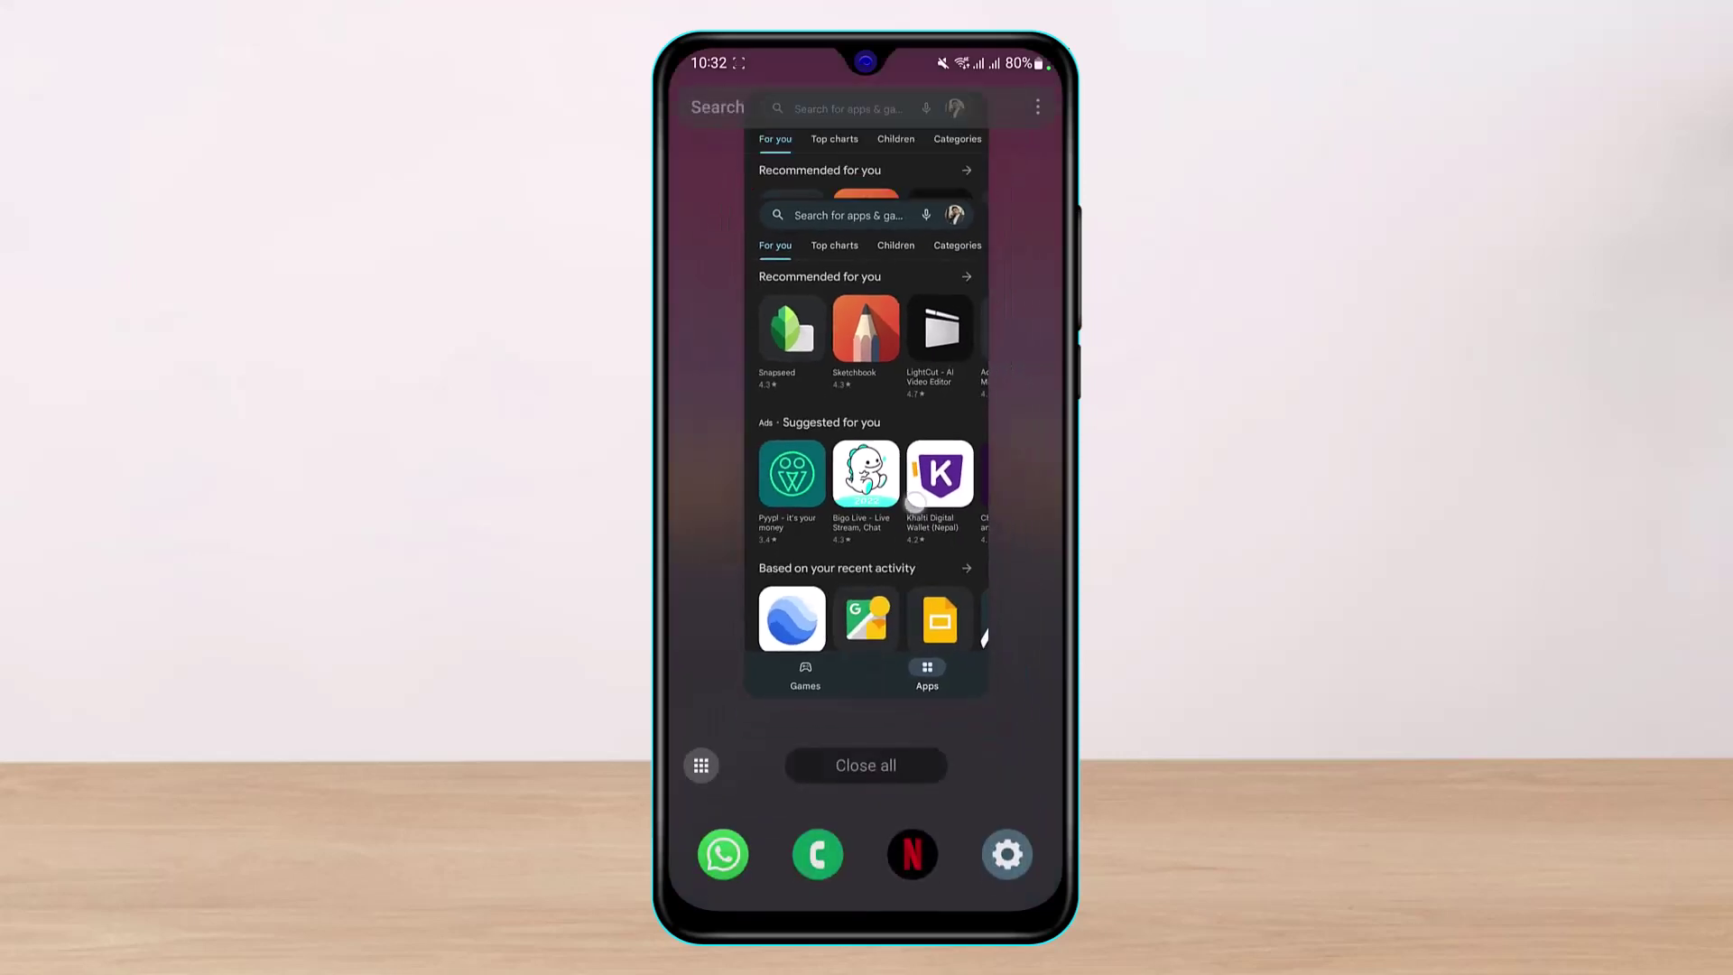
click(866, 764)
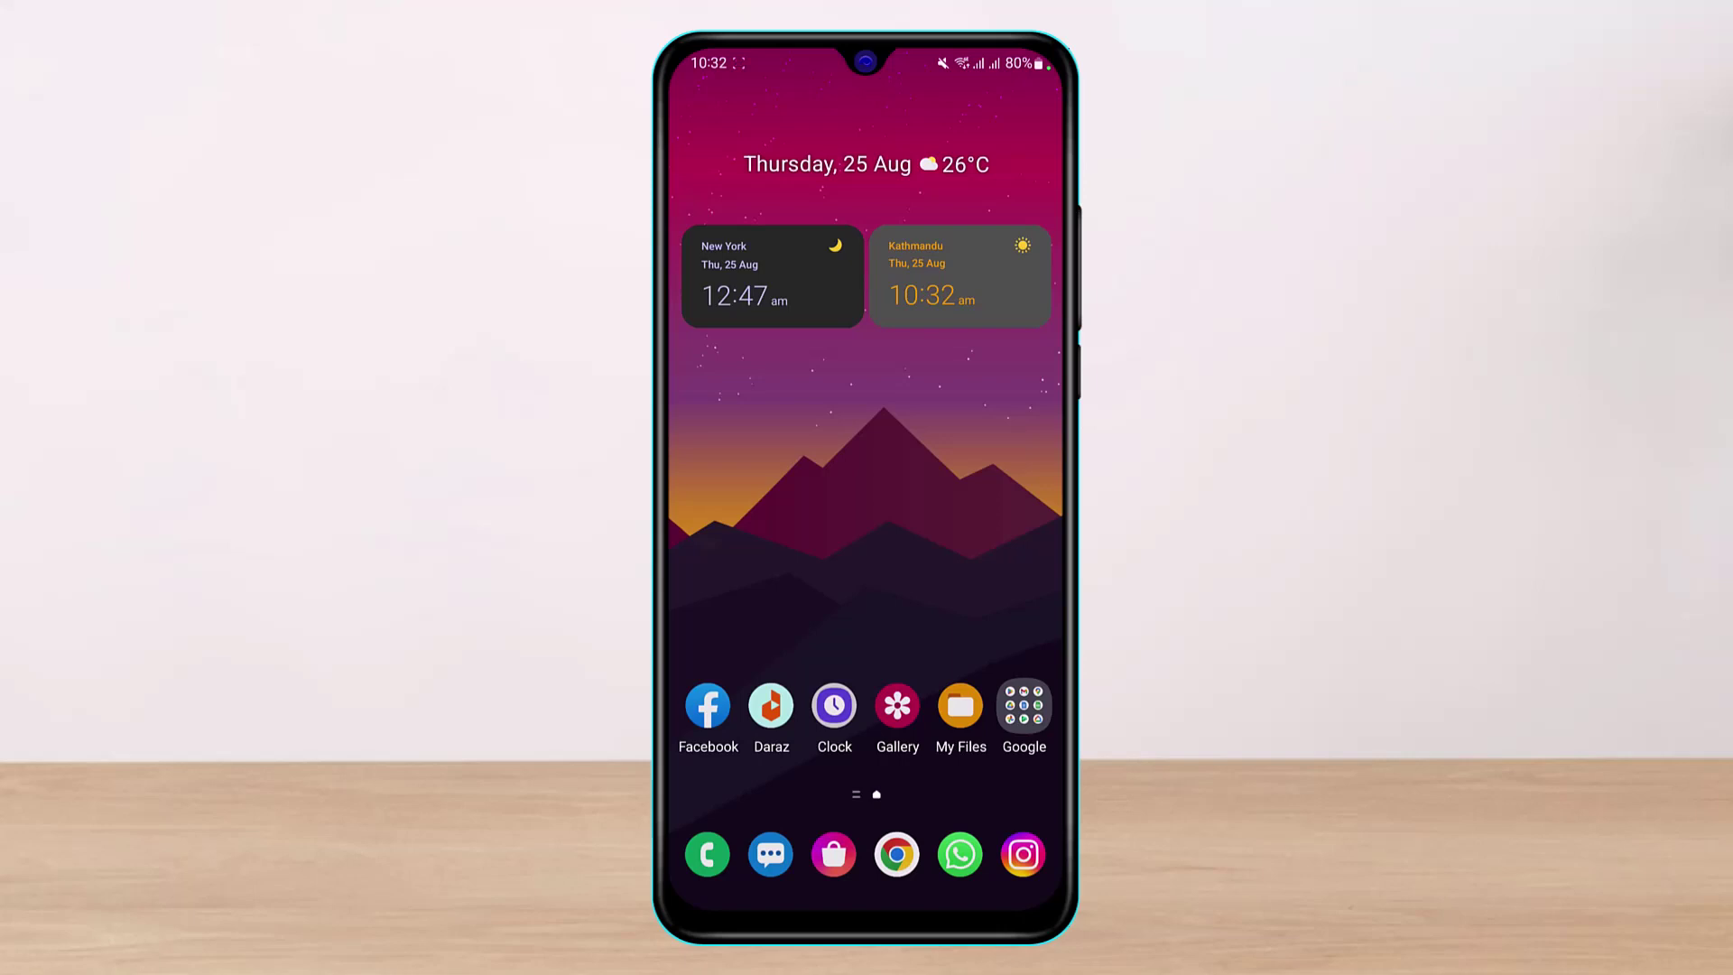
- Pull down the notification shade and close it again
drag(888, 531, 884, 719)
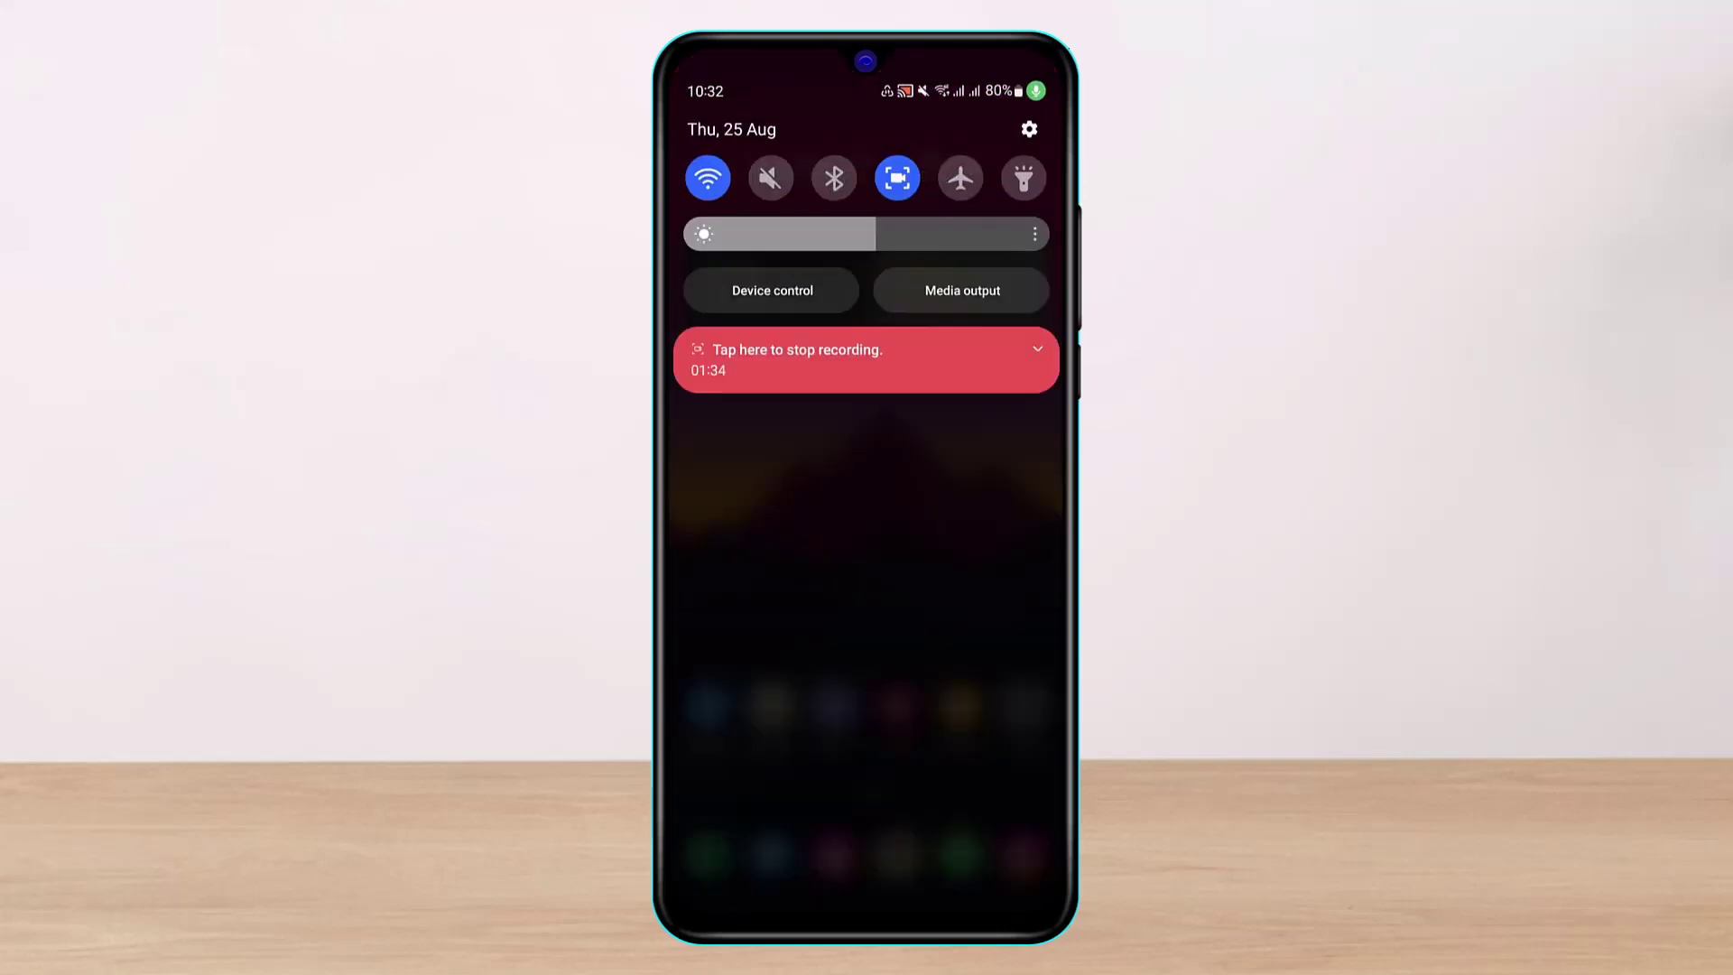
click(958, 497)
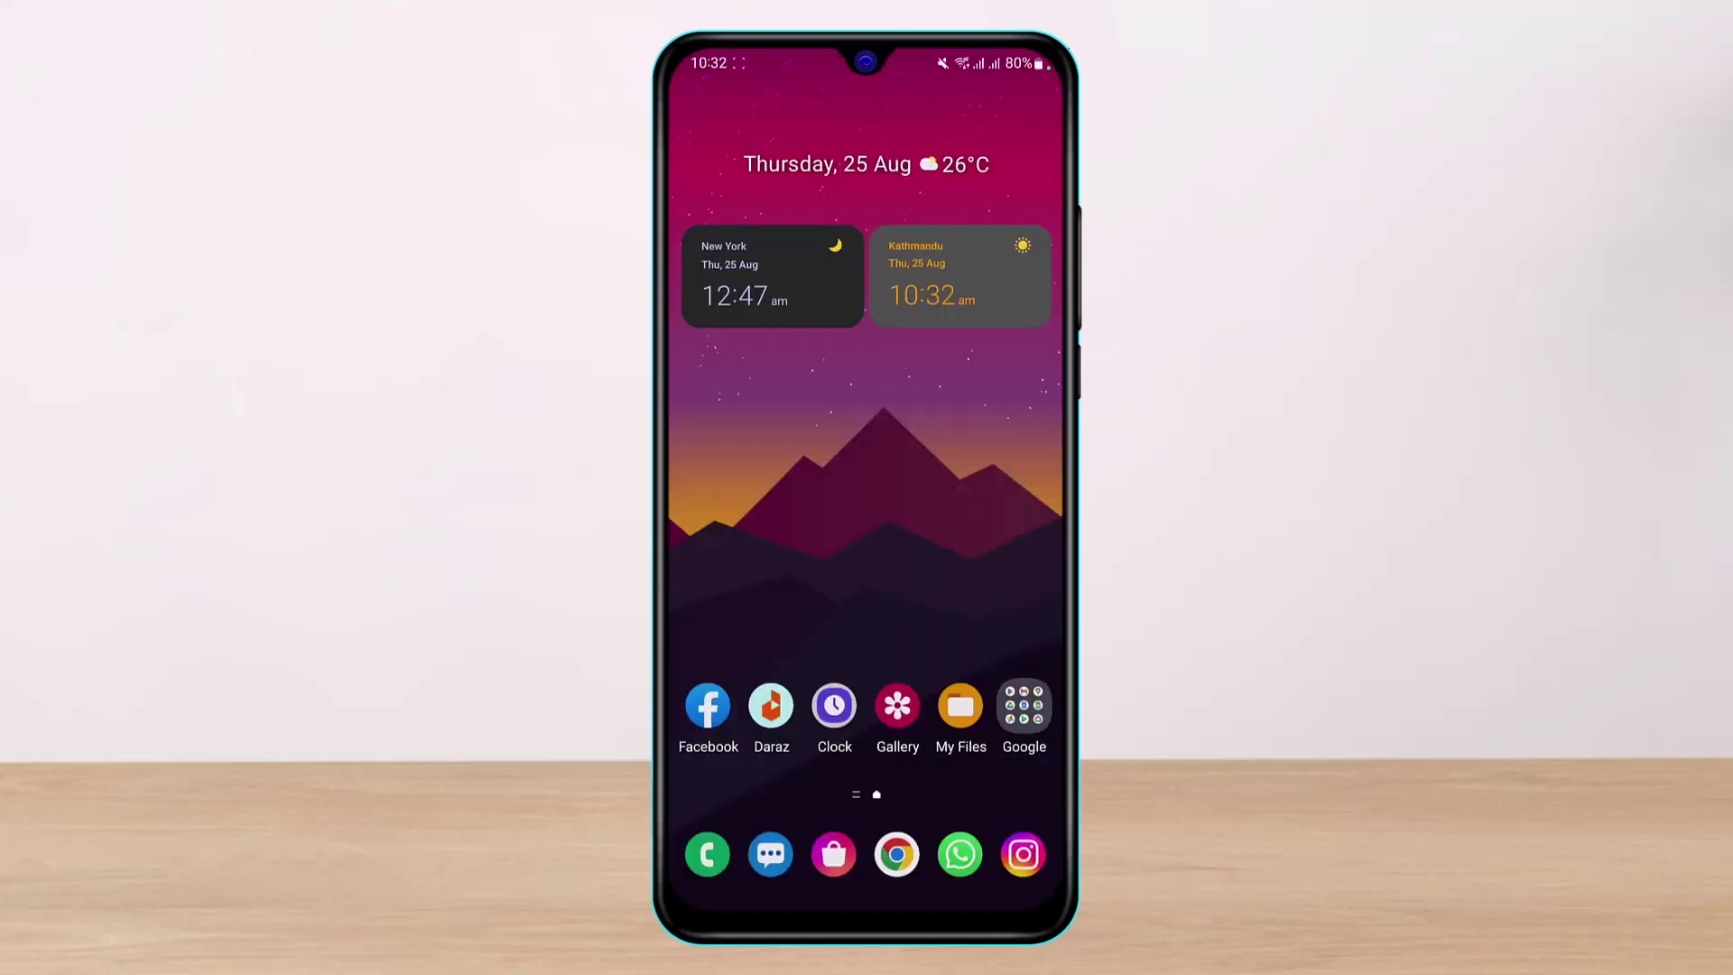
- Reach Date and time under General management in the phone Settings
drag(904, 606, 904, 407)
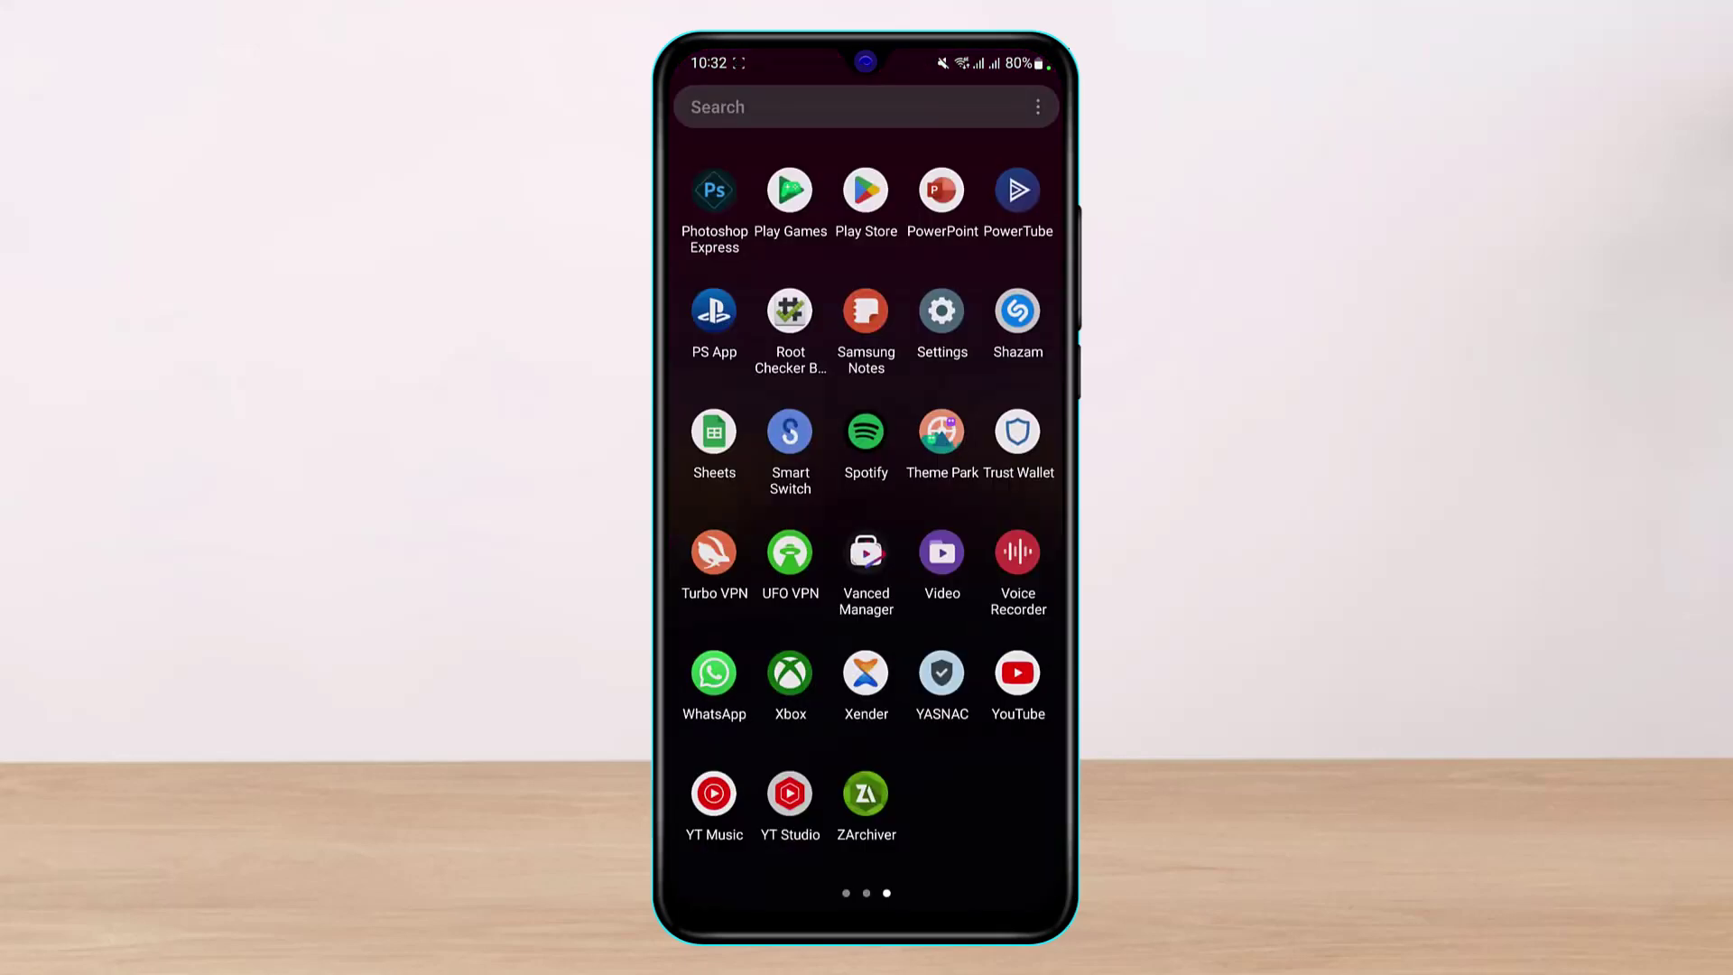
mouse_move(758, 542)
mouse_down()
mouse_move(989, 542)
mouse_move(758, 541)
mouse_up()
click(942, 312)
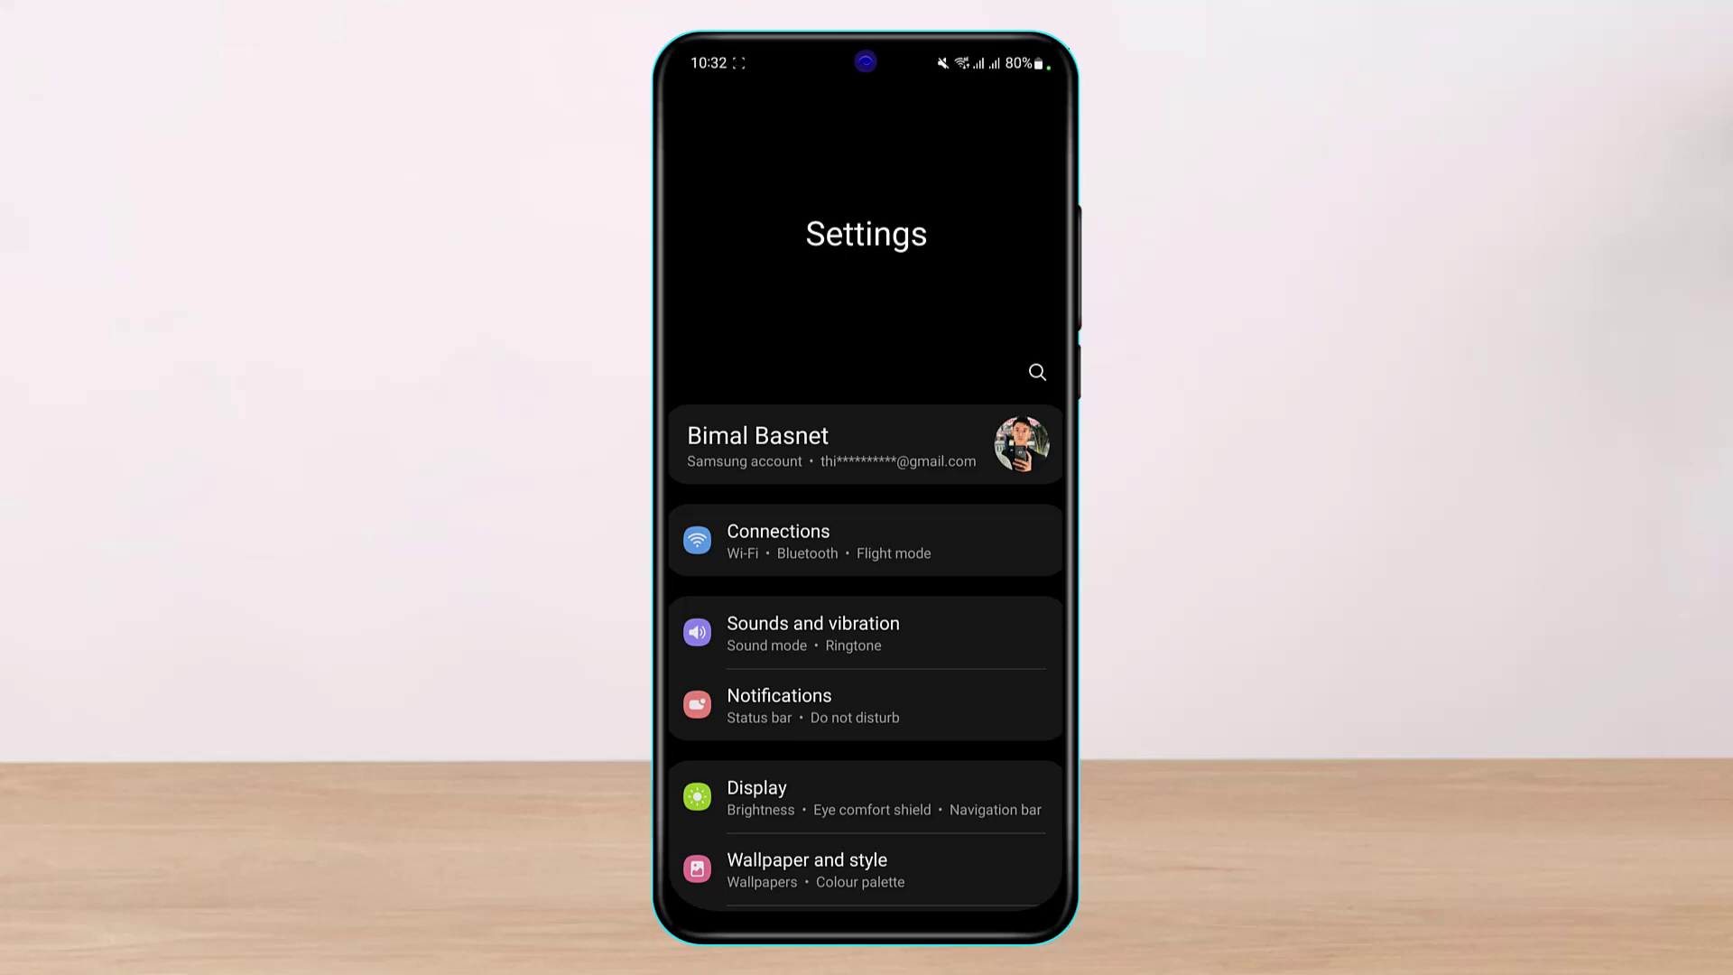
scroll(889, 472, down, 5)
scroll(956, 533, down, 3)
scroll(948, 760, down, 2)
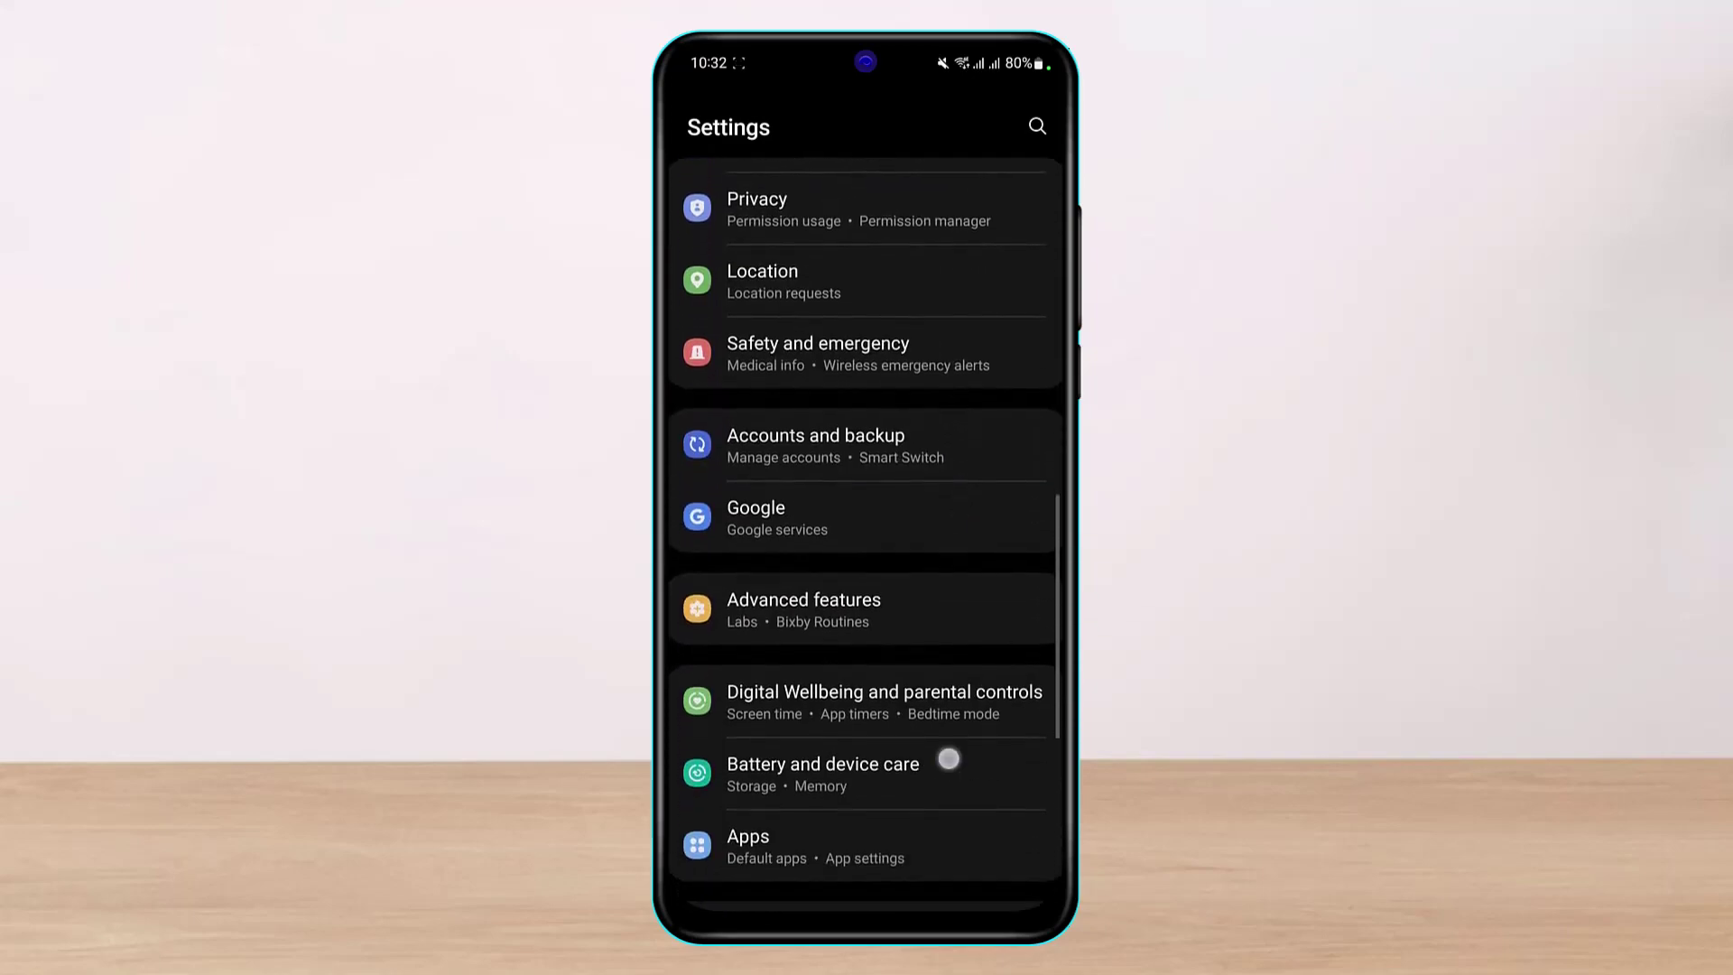
scroll(948, 759, down, 3)
scroll(975, 628, down, 1)
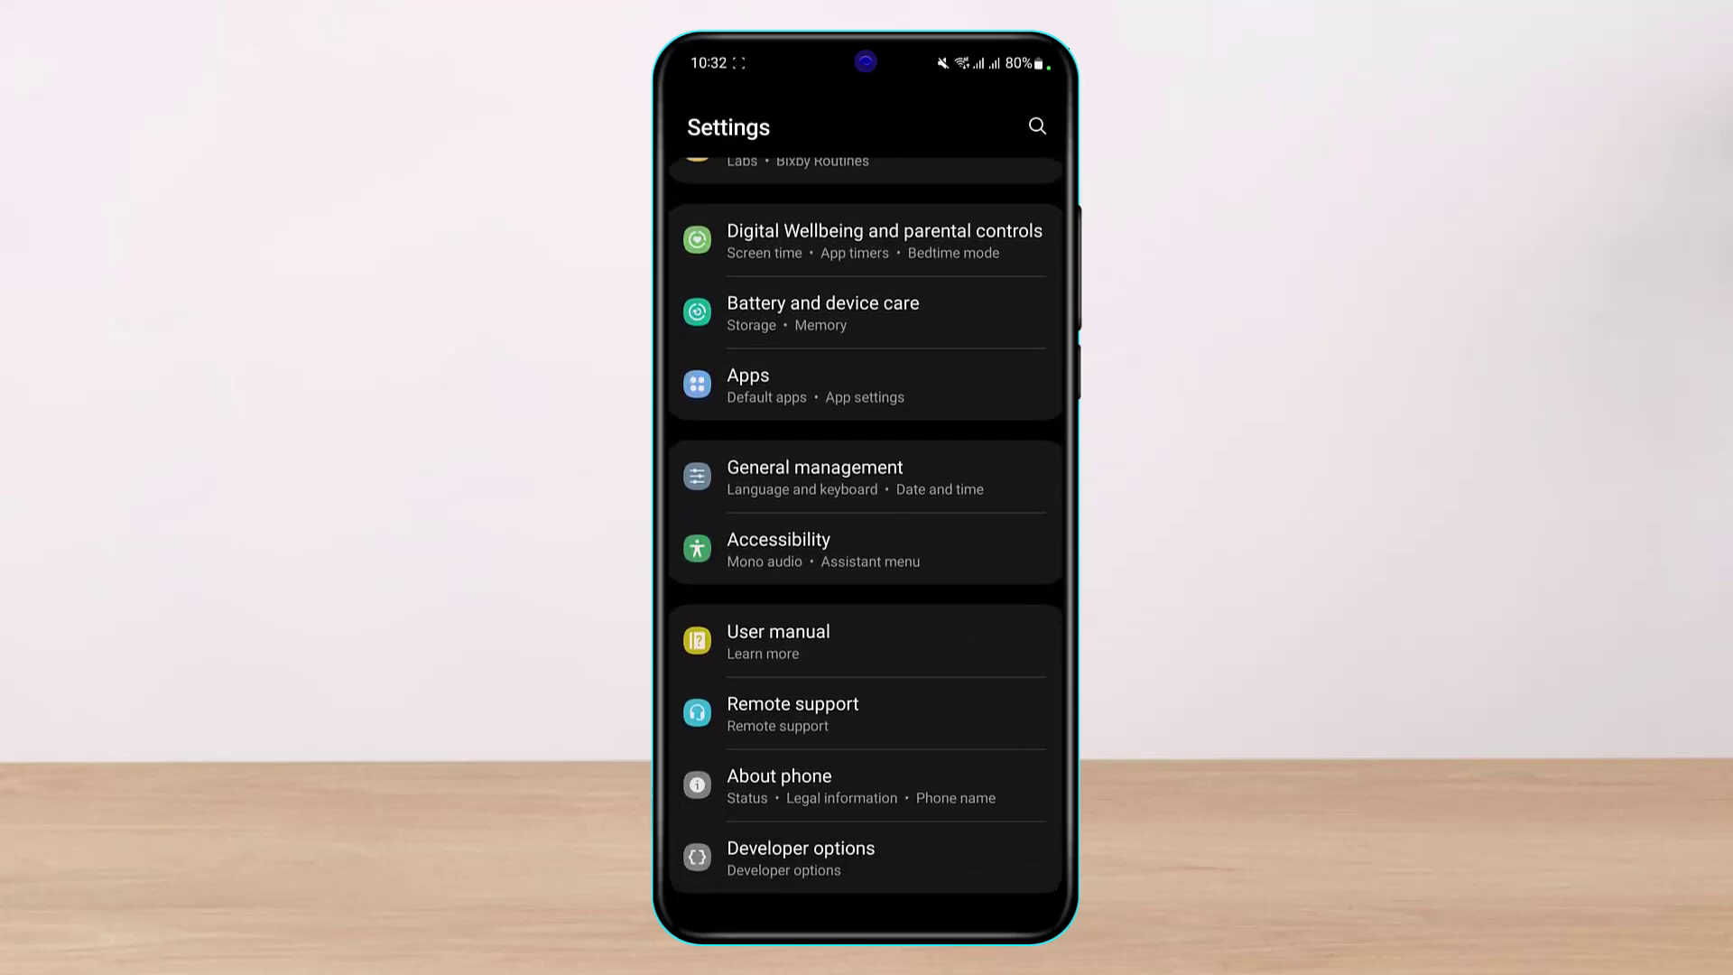
click(956, 534)
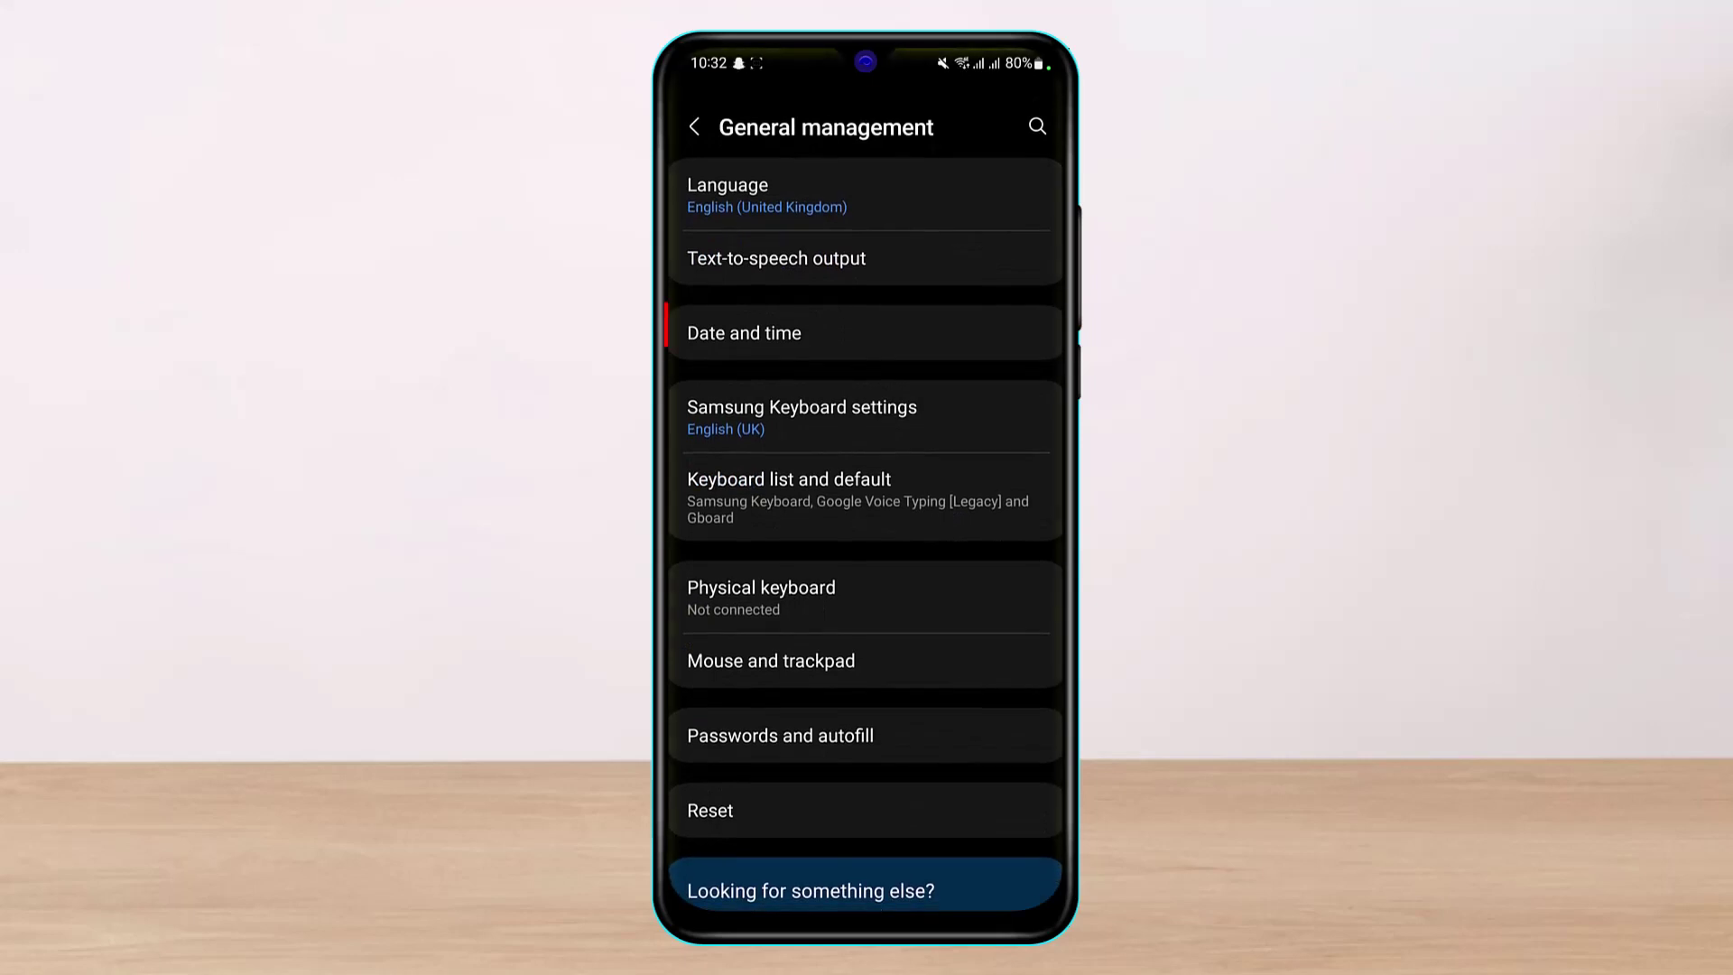
click(950, 335)
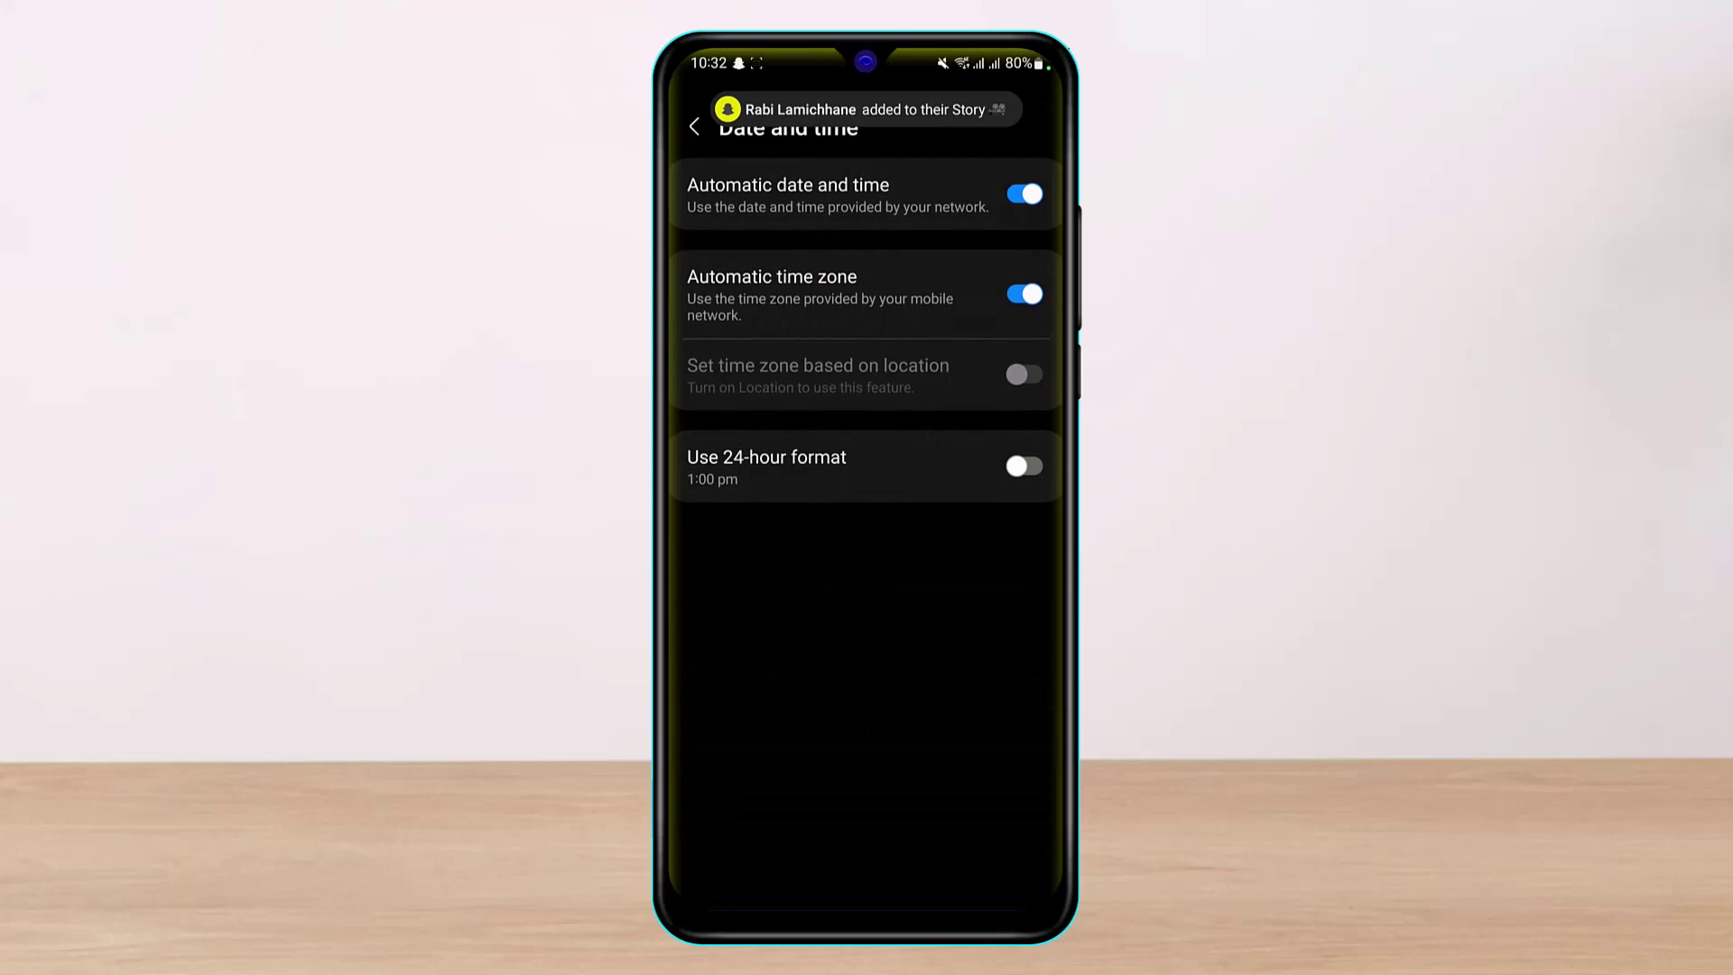
- Toggle Automatic date and time off and leave it turned back on
click(1025, 193)
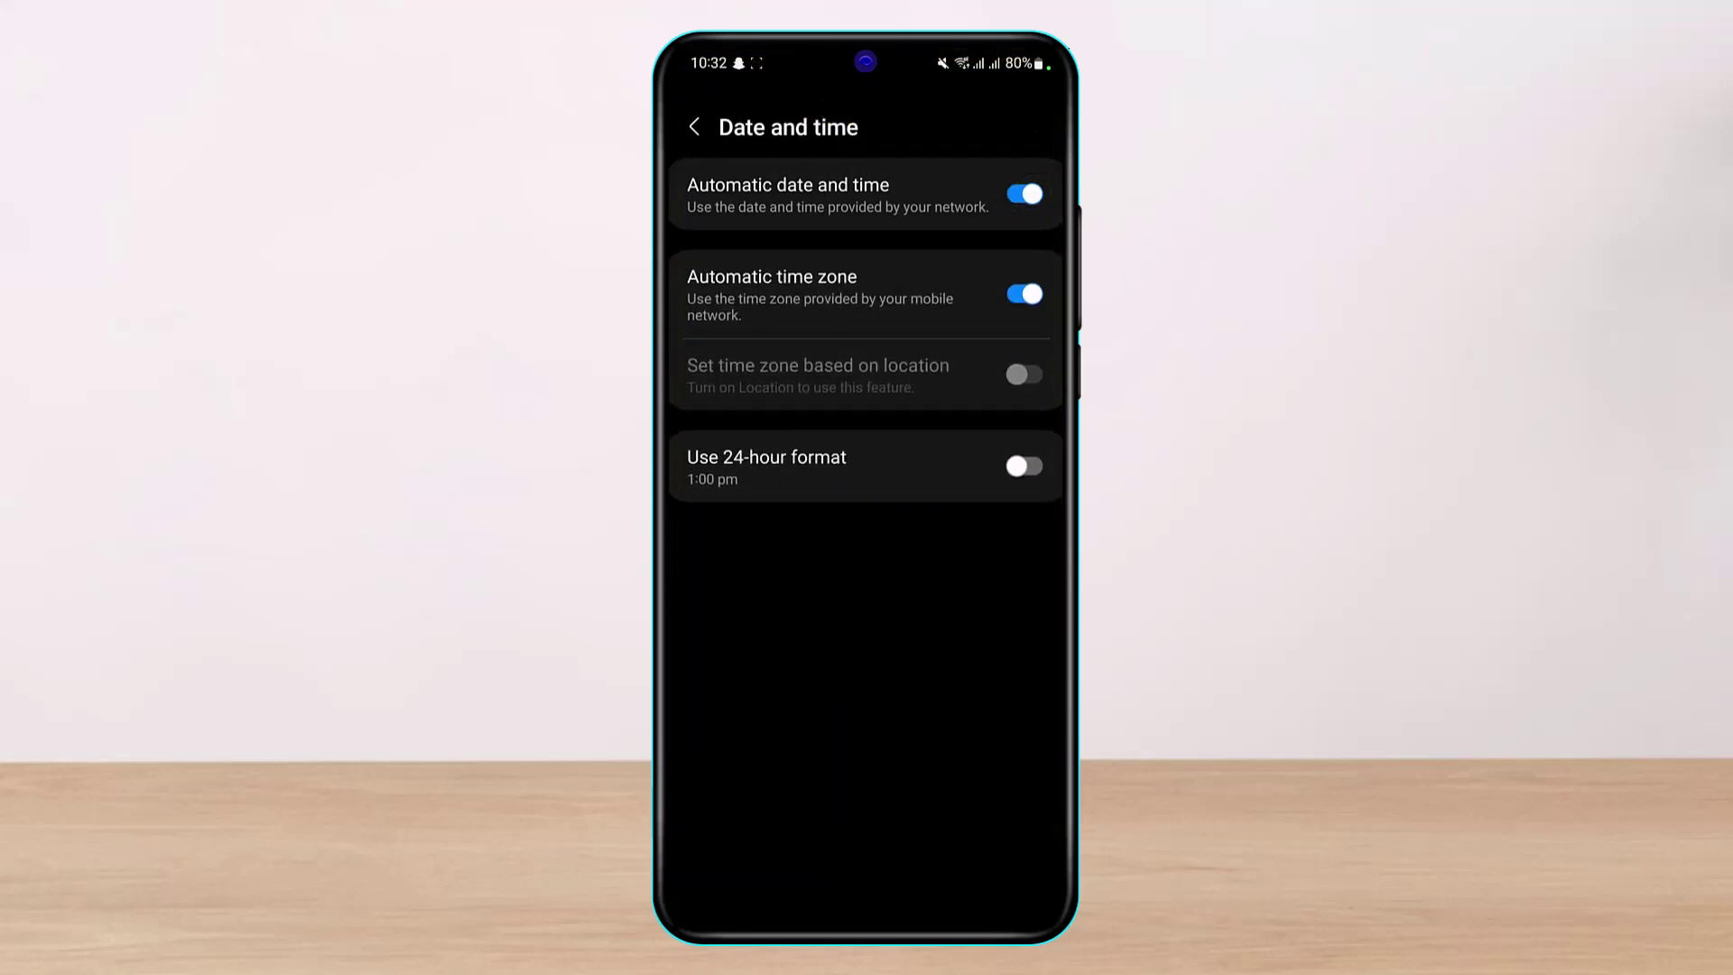
click(1024, 193)
click(1026, 193)
click(1025, 193)
drag(925, 301, 922, 331)
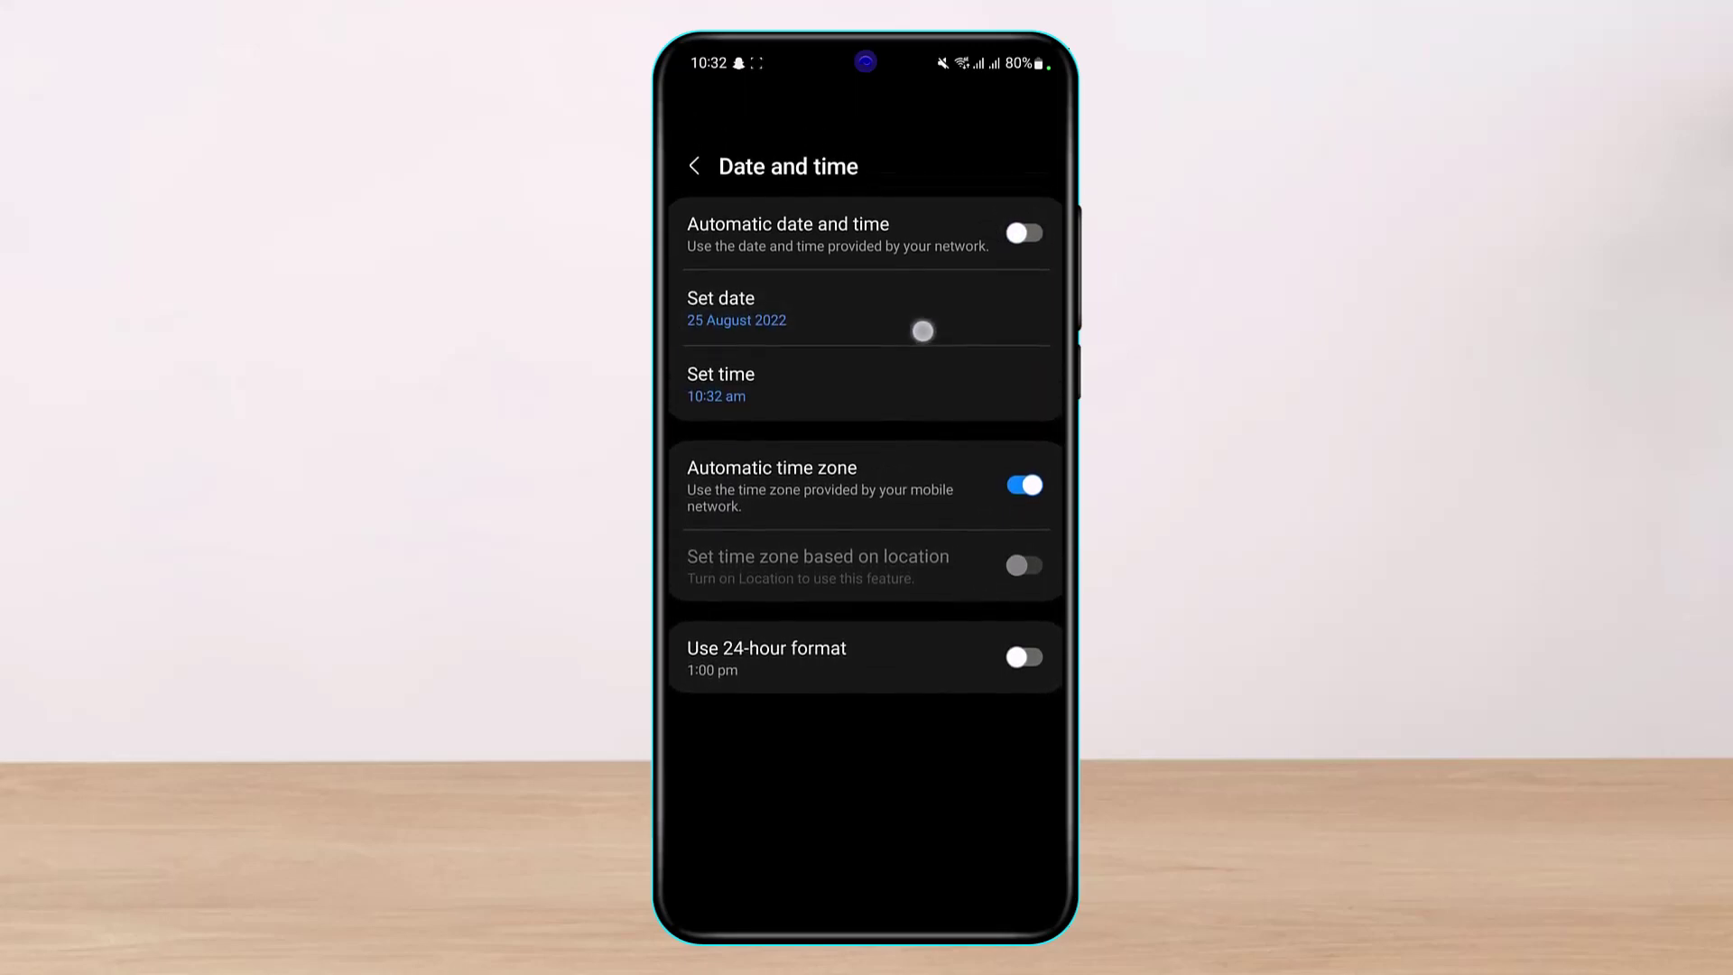
click(1025, 194)
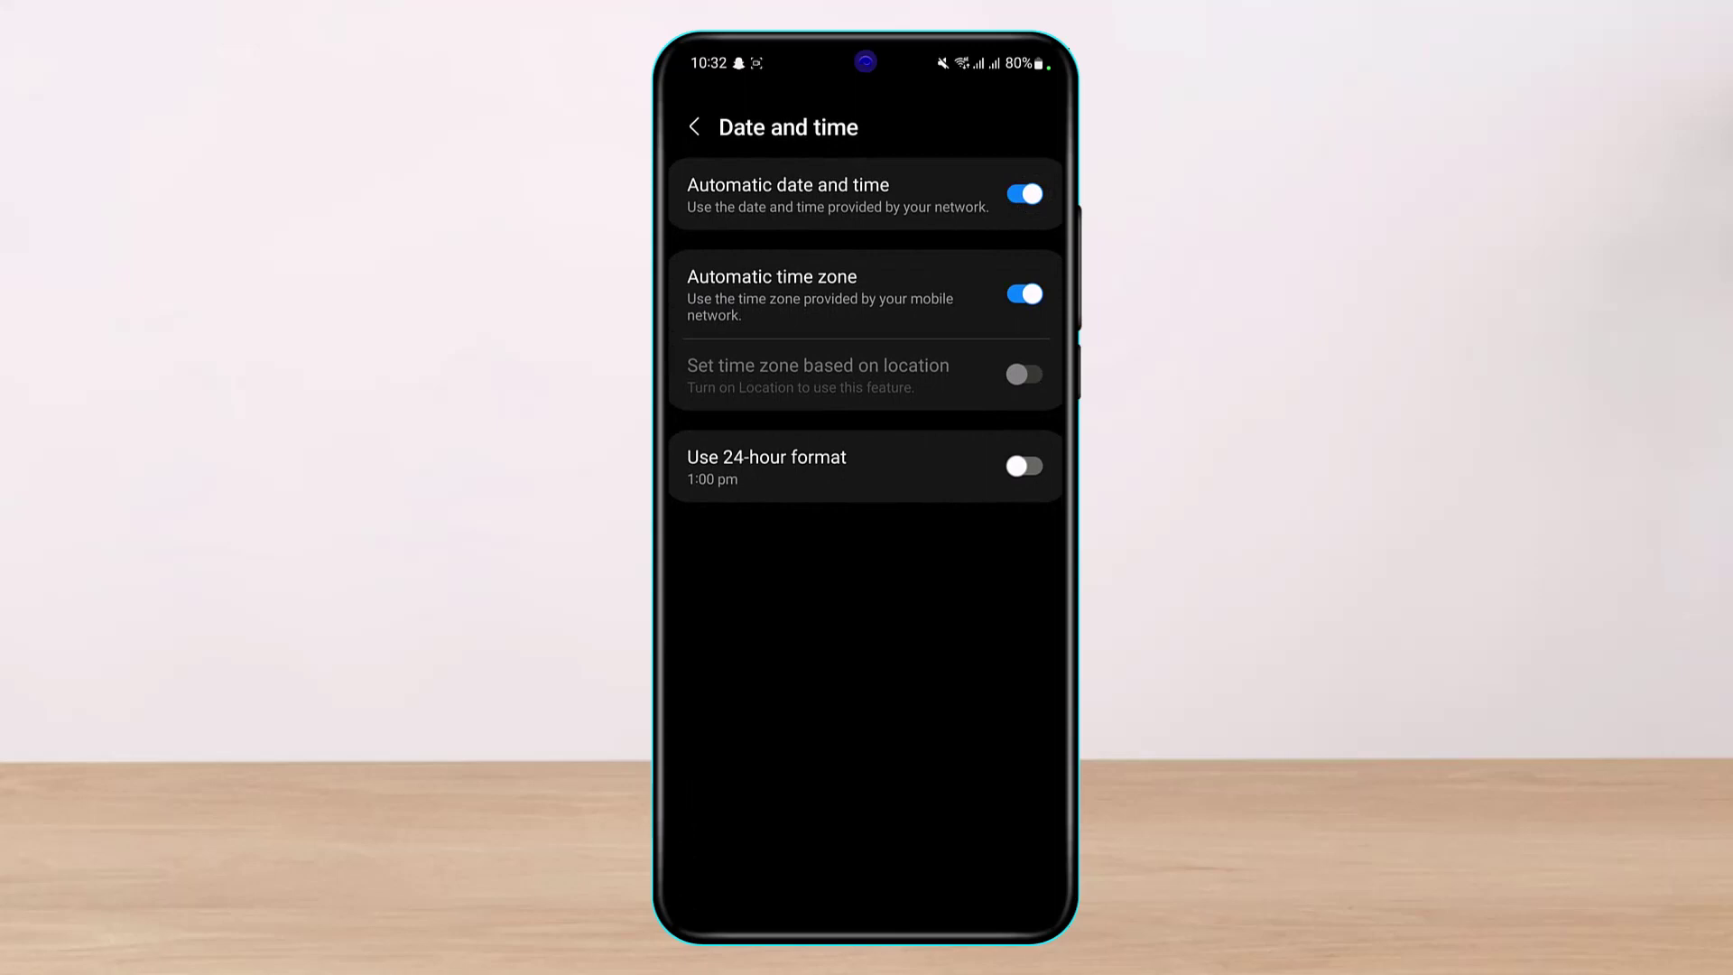
- Return from Date and time to the main Settings list
click(694, 126)
click(693, 126)
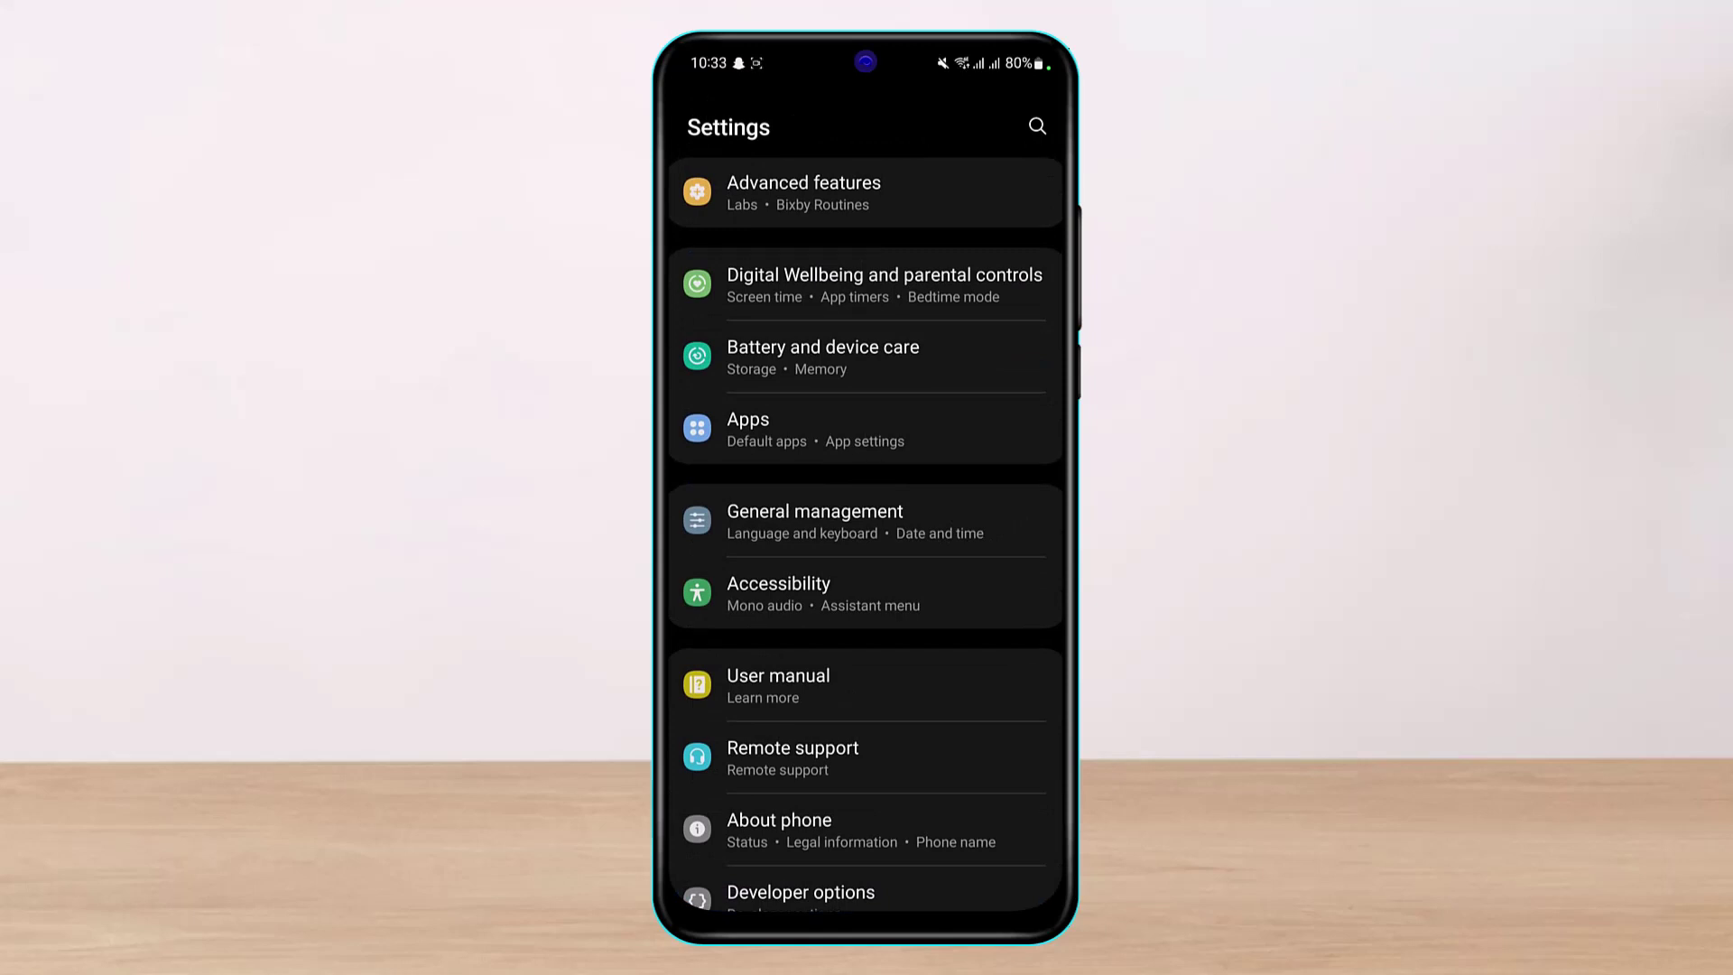
- Reach Google Play Store's storage details from the Apps list
click(886, 434)
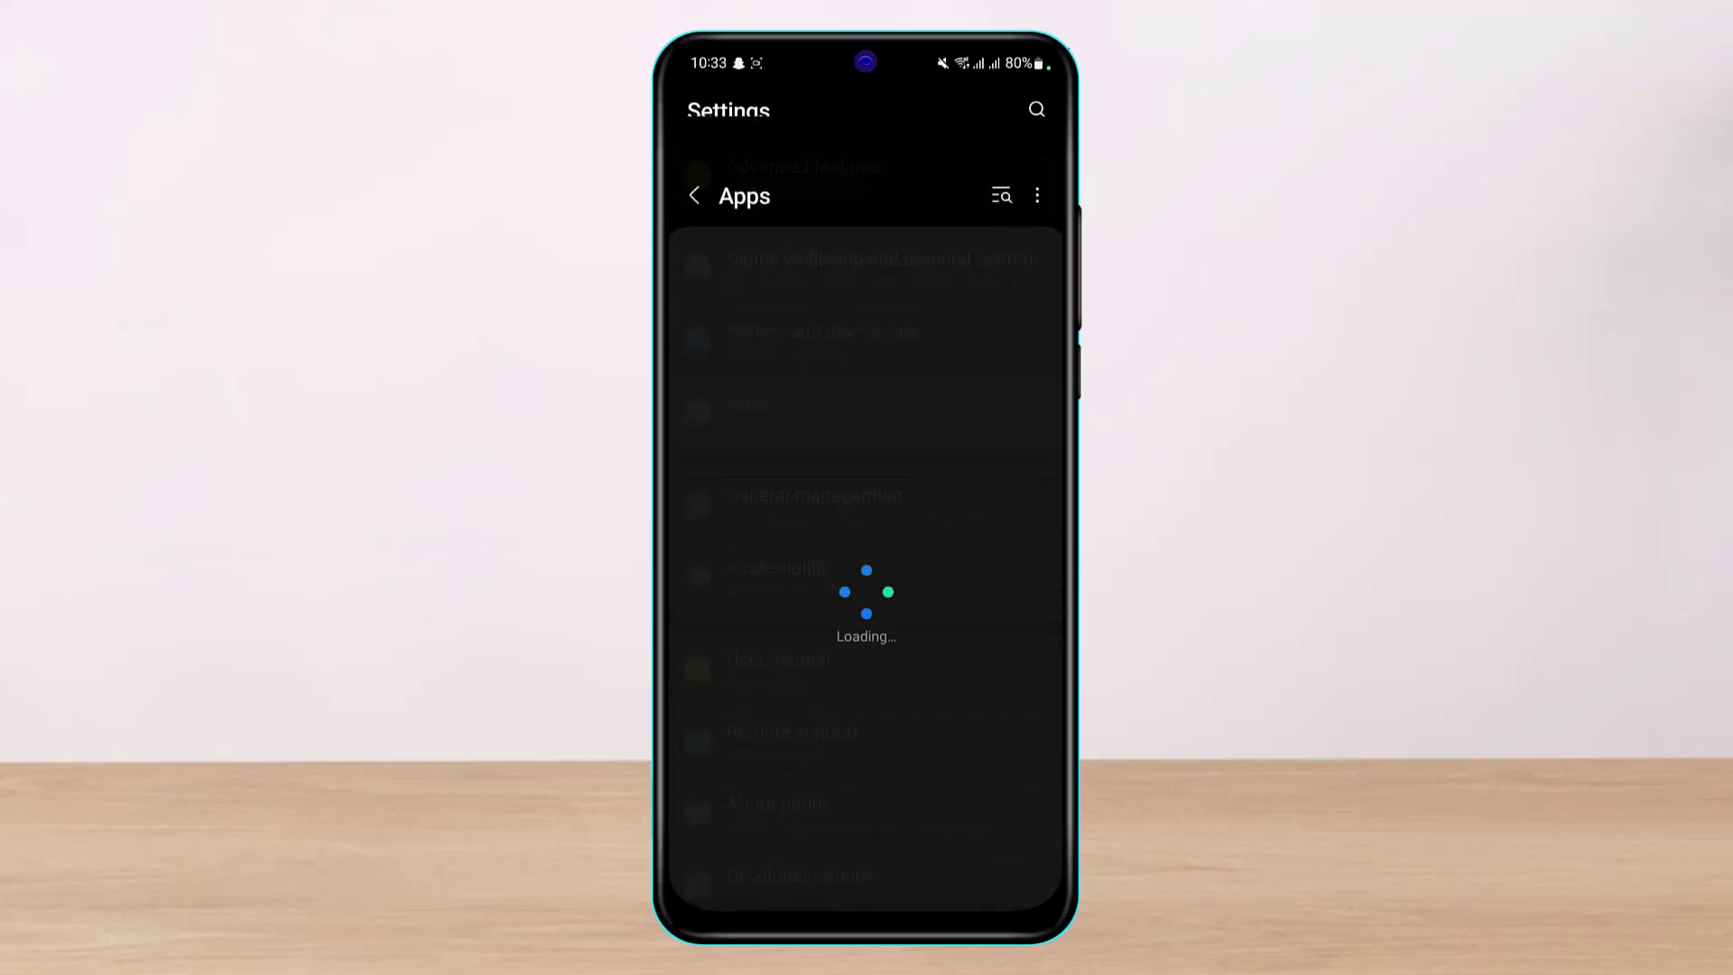
scroll(866, 542, down, 5)
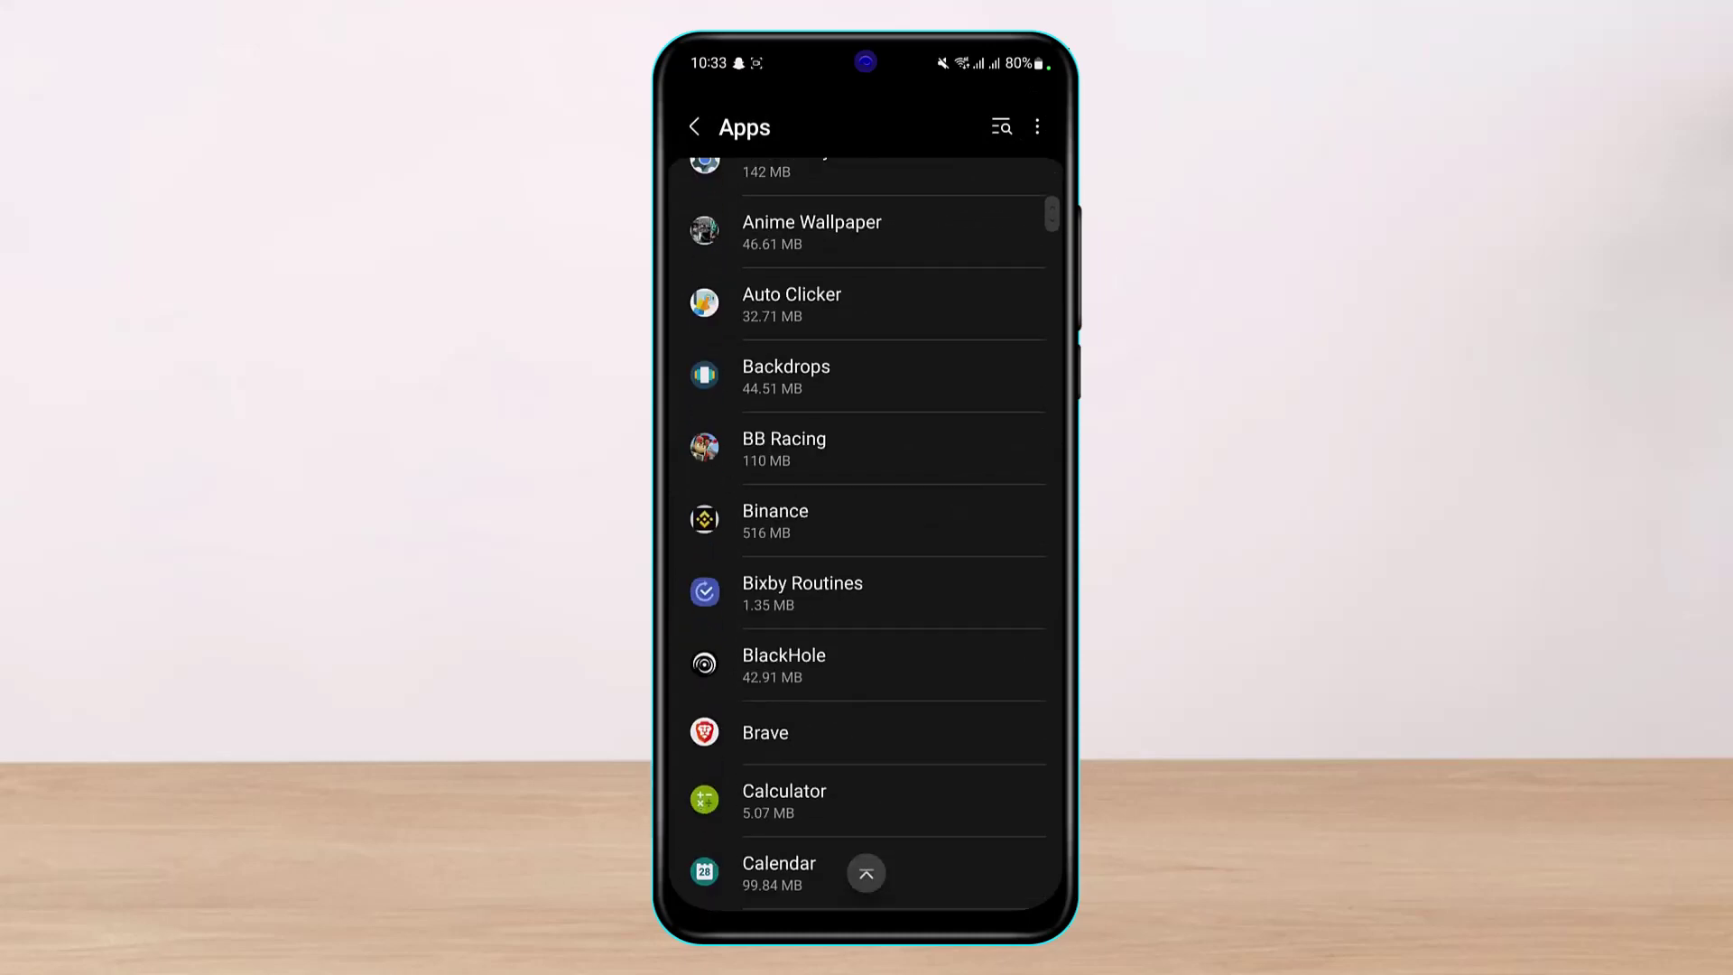
scroll(956, 507, down, 5)
scroll(927, 431, down, 5)
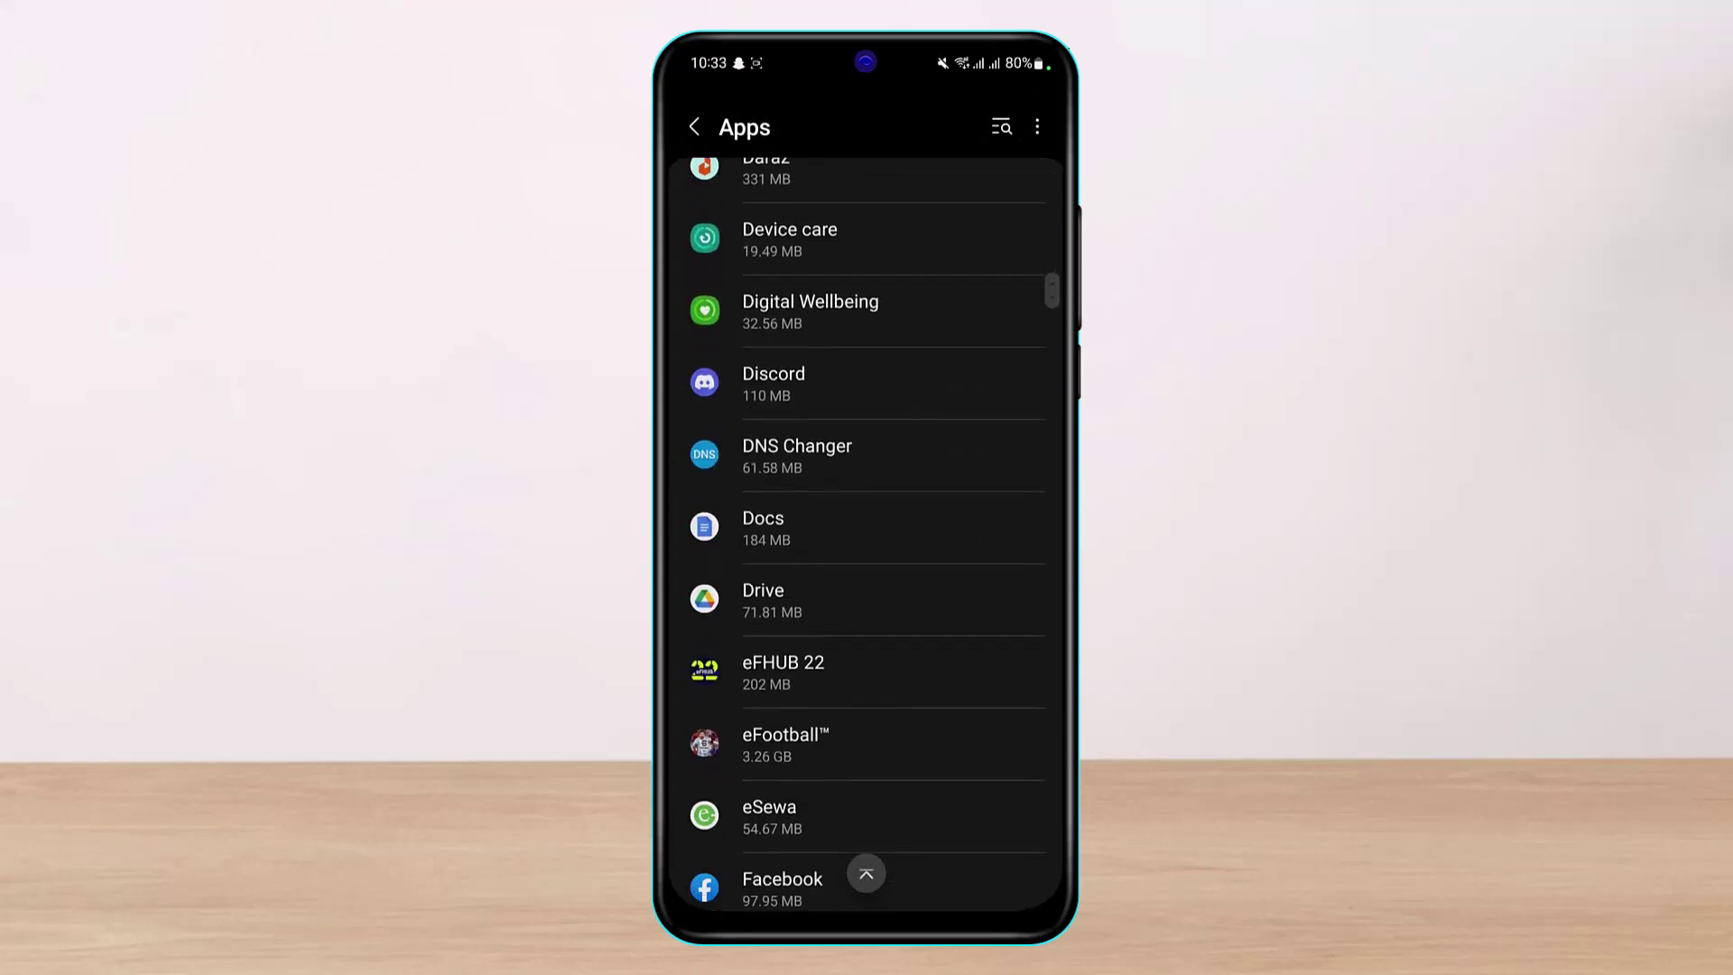
scroll(955, 469, down, 3)
scroll(909, 421, down, 3)
scroll(910, 422, down, 4)
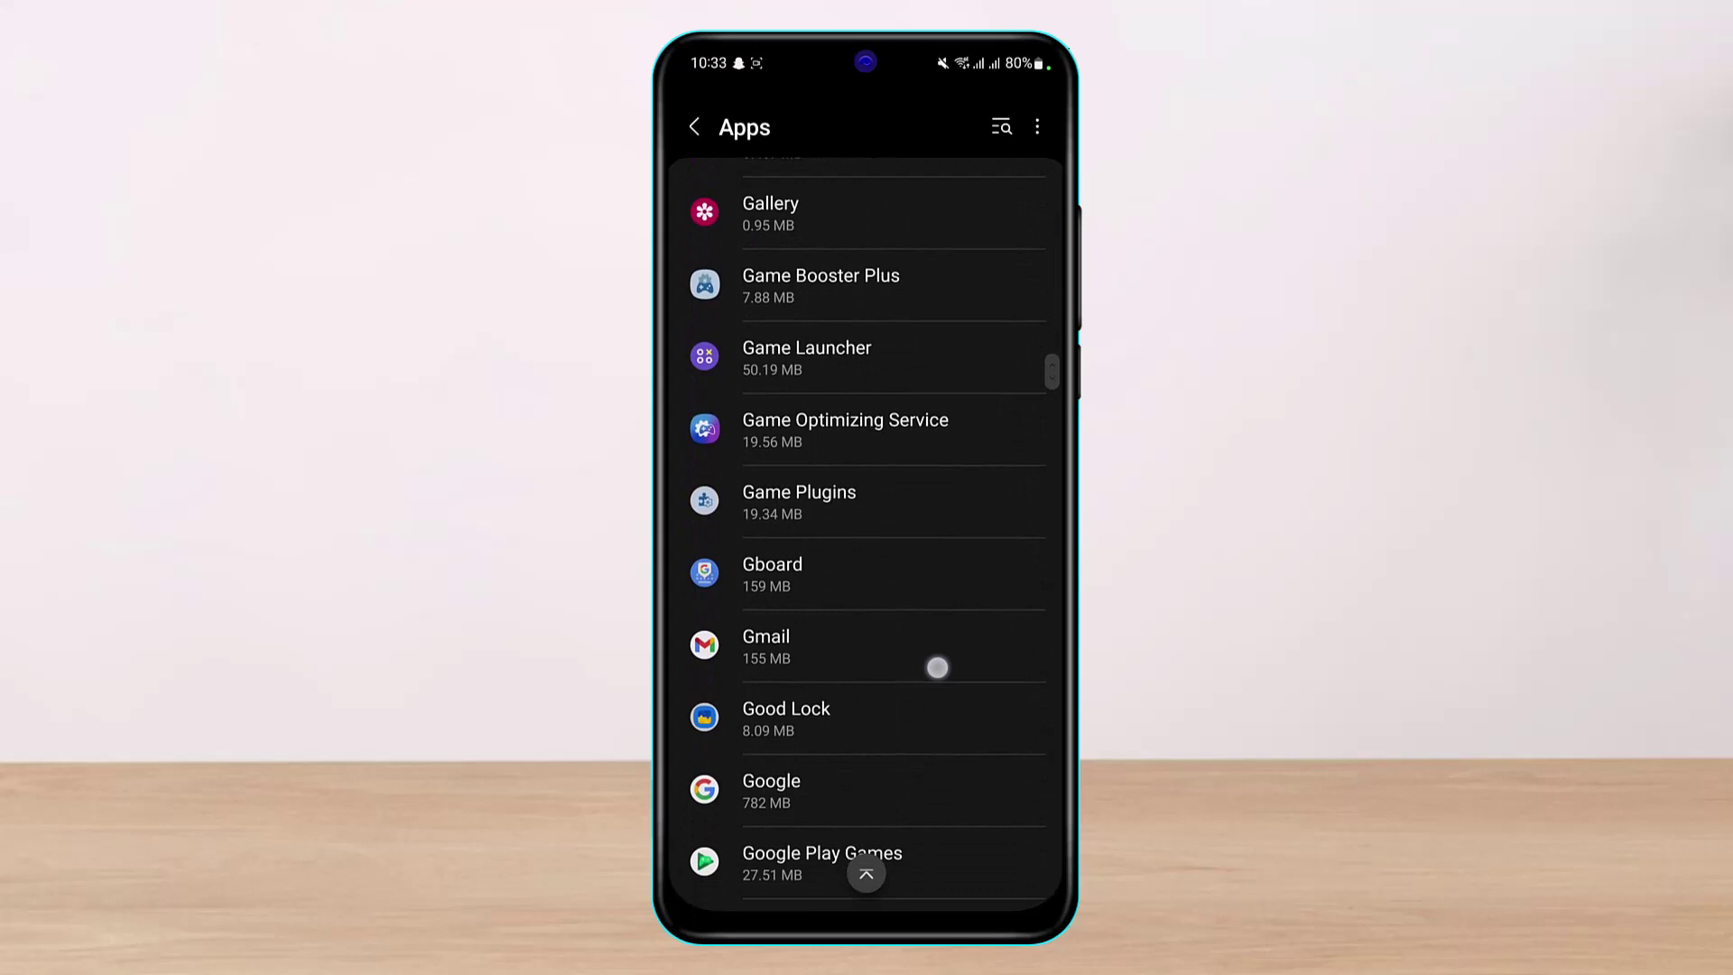
scroll(936, 665, down, 3)
scroll(957, 456, down, 2)
scroll(955, 495, down, 1)
scroll(955, 624, down, 2)
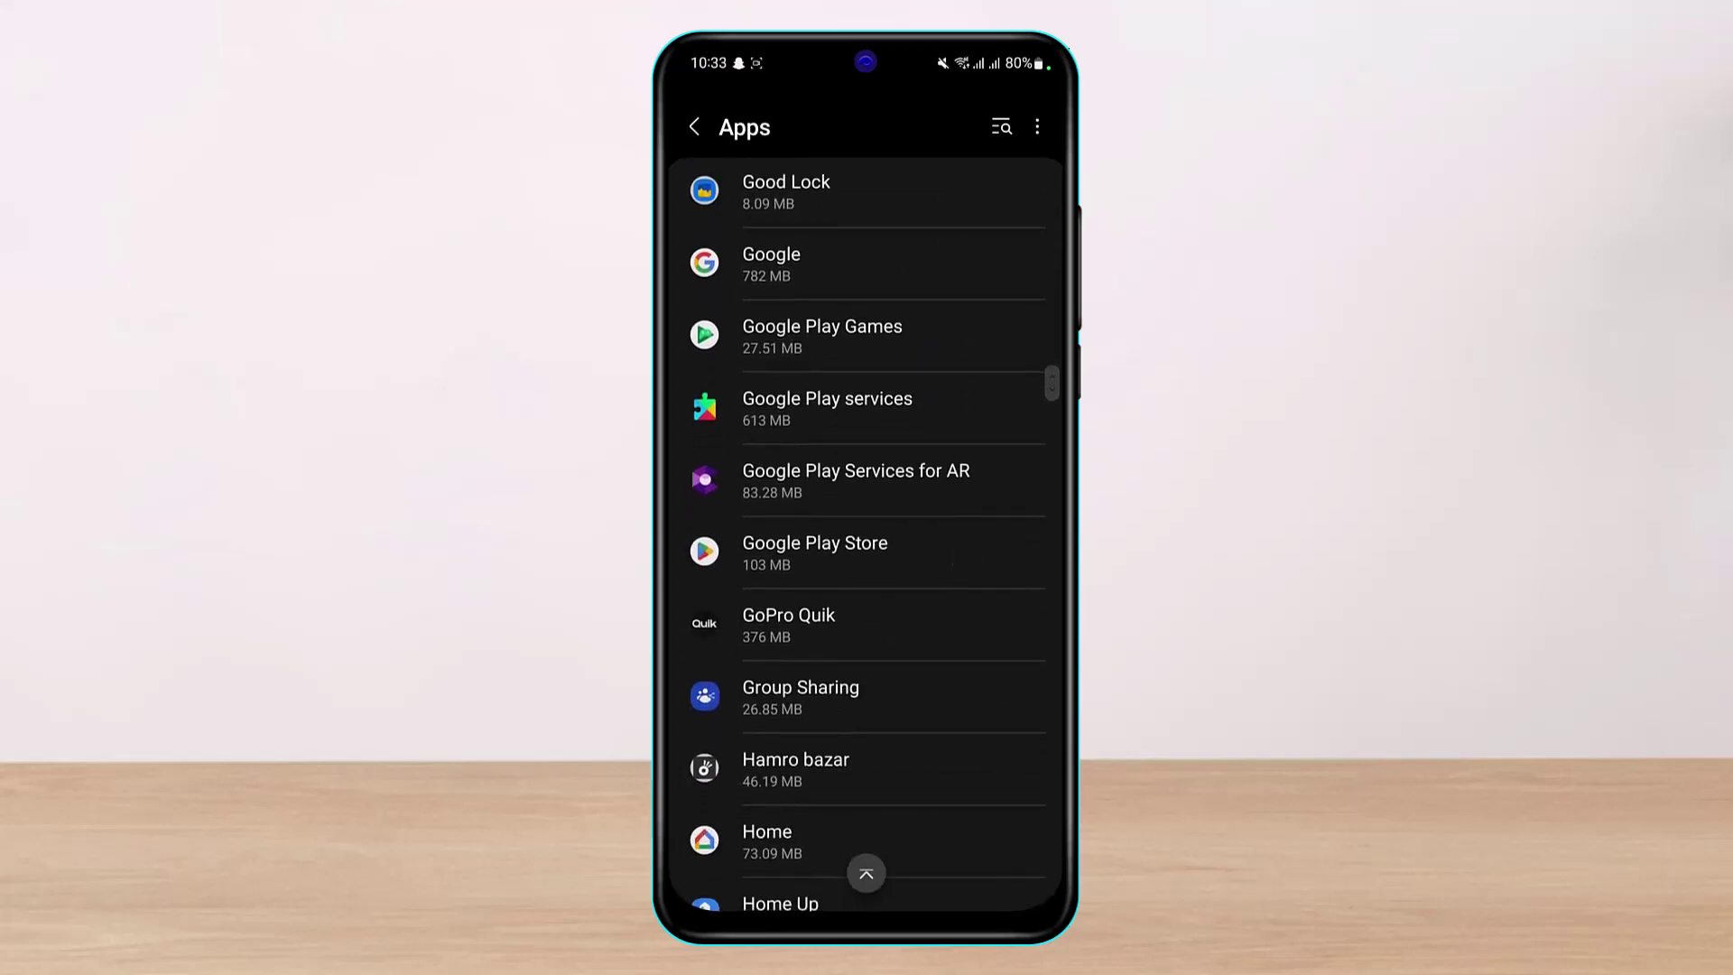
click(910, 556)
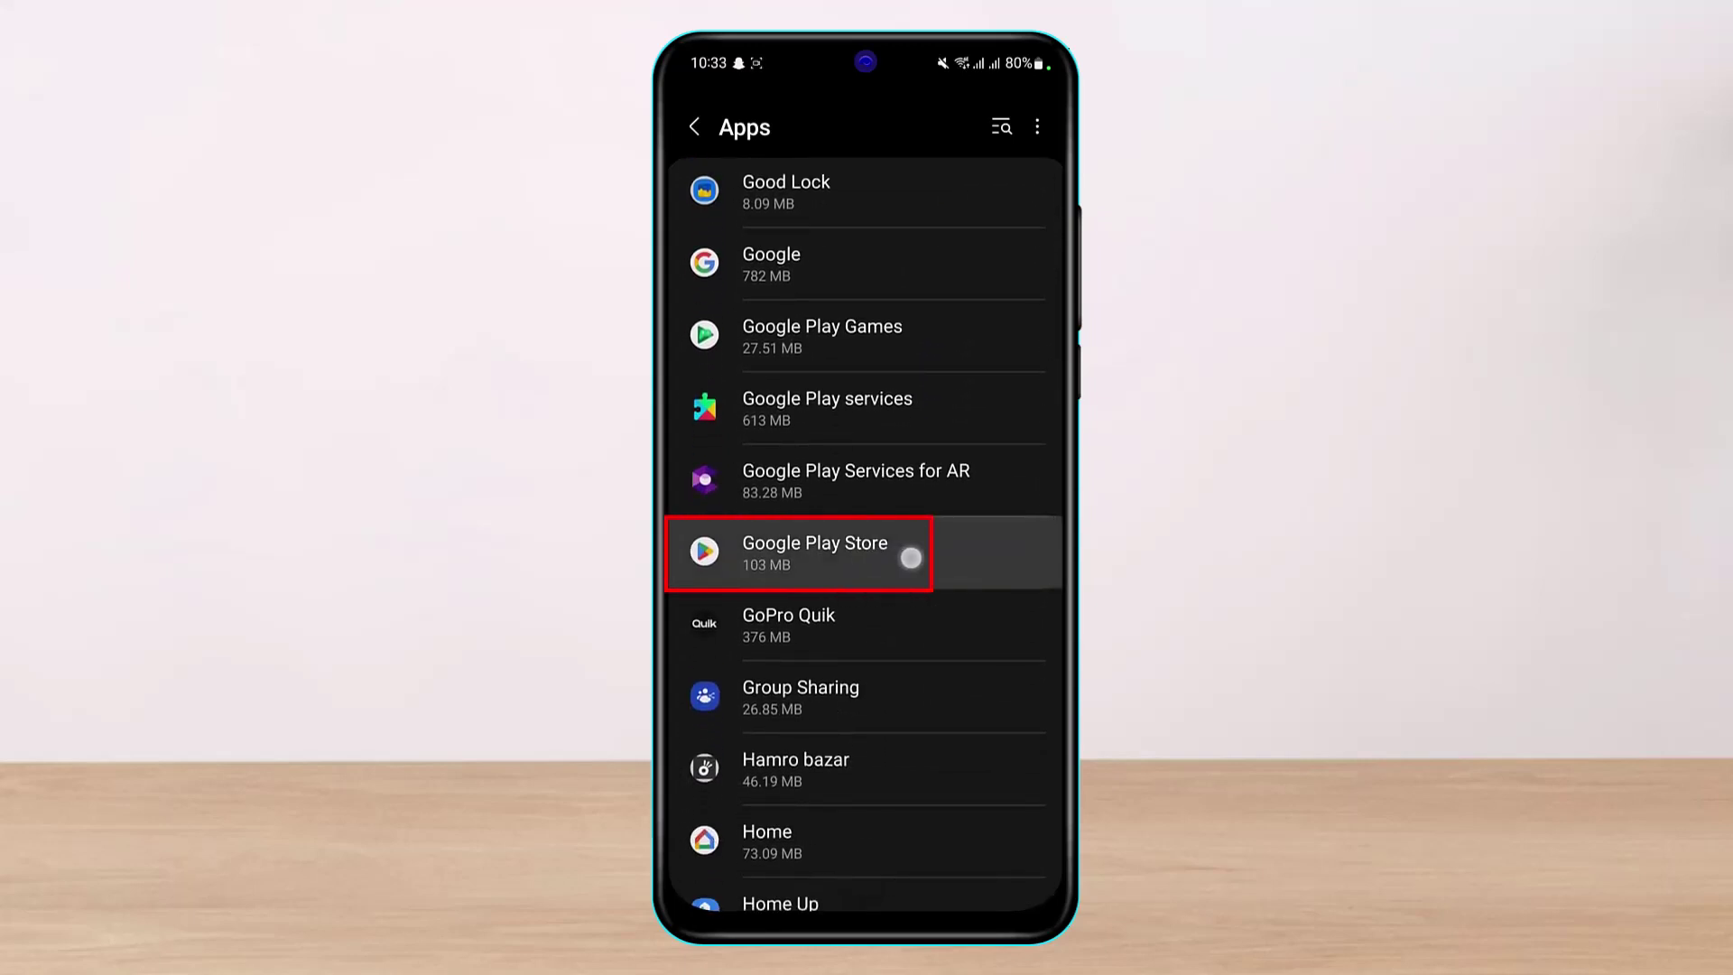
click(921, 556)
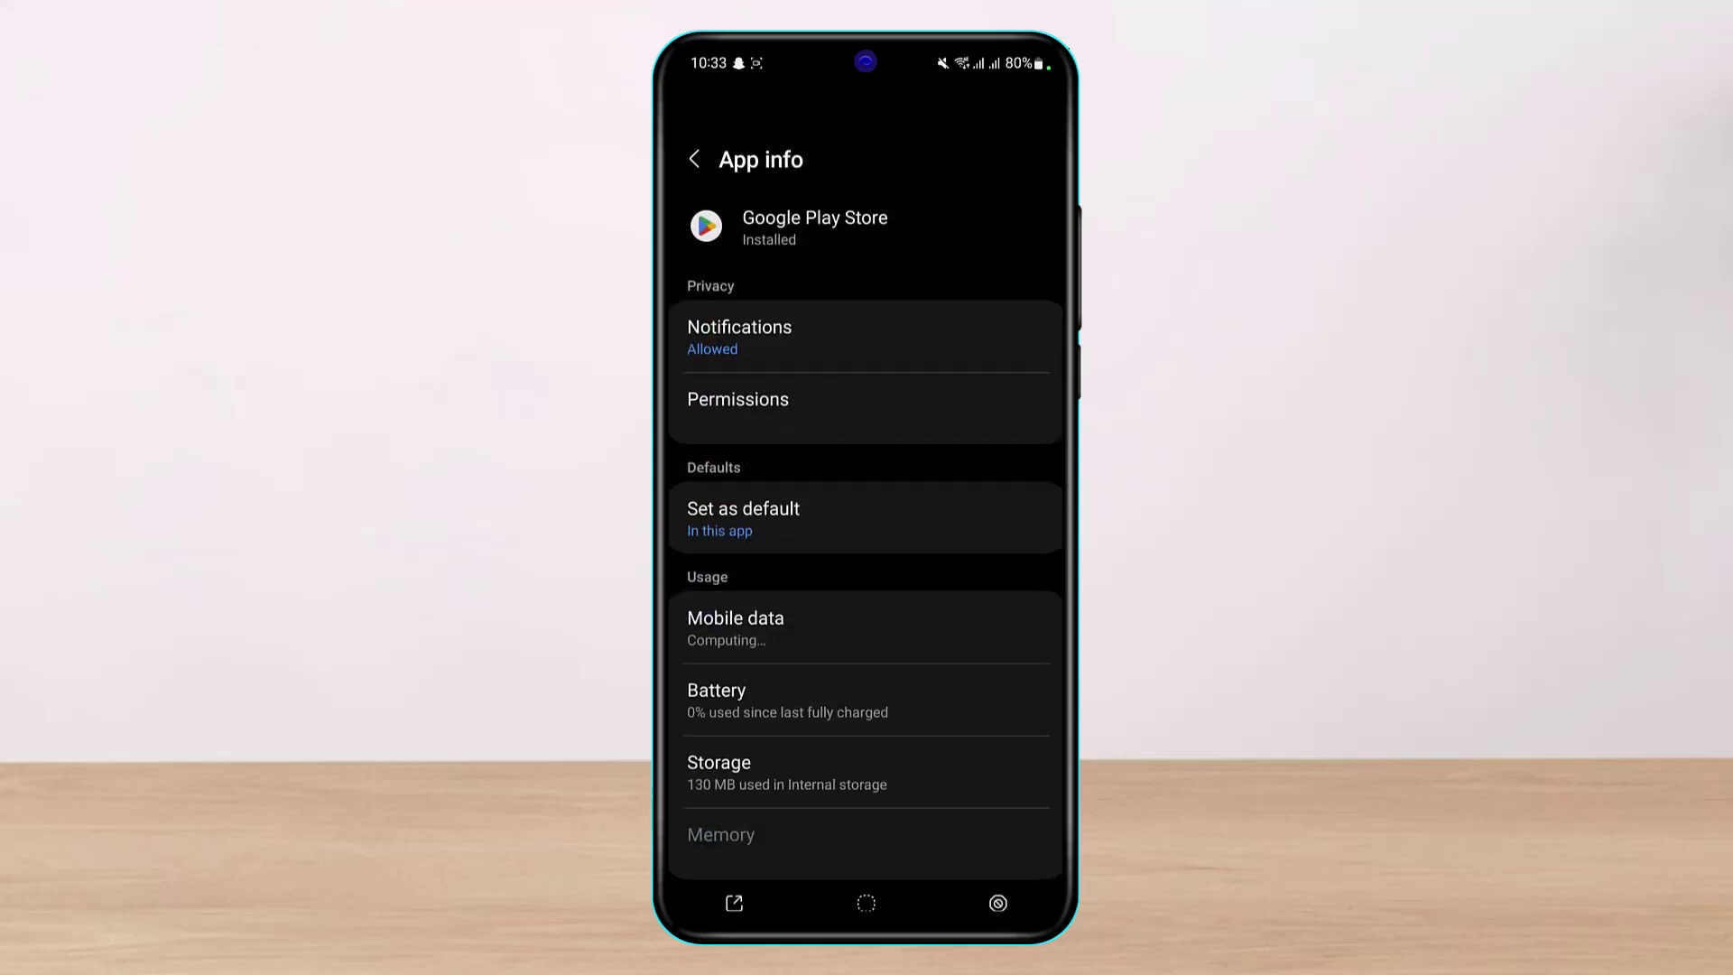
drag(913, 578, 990, 391)
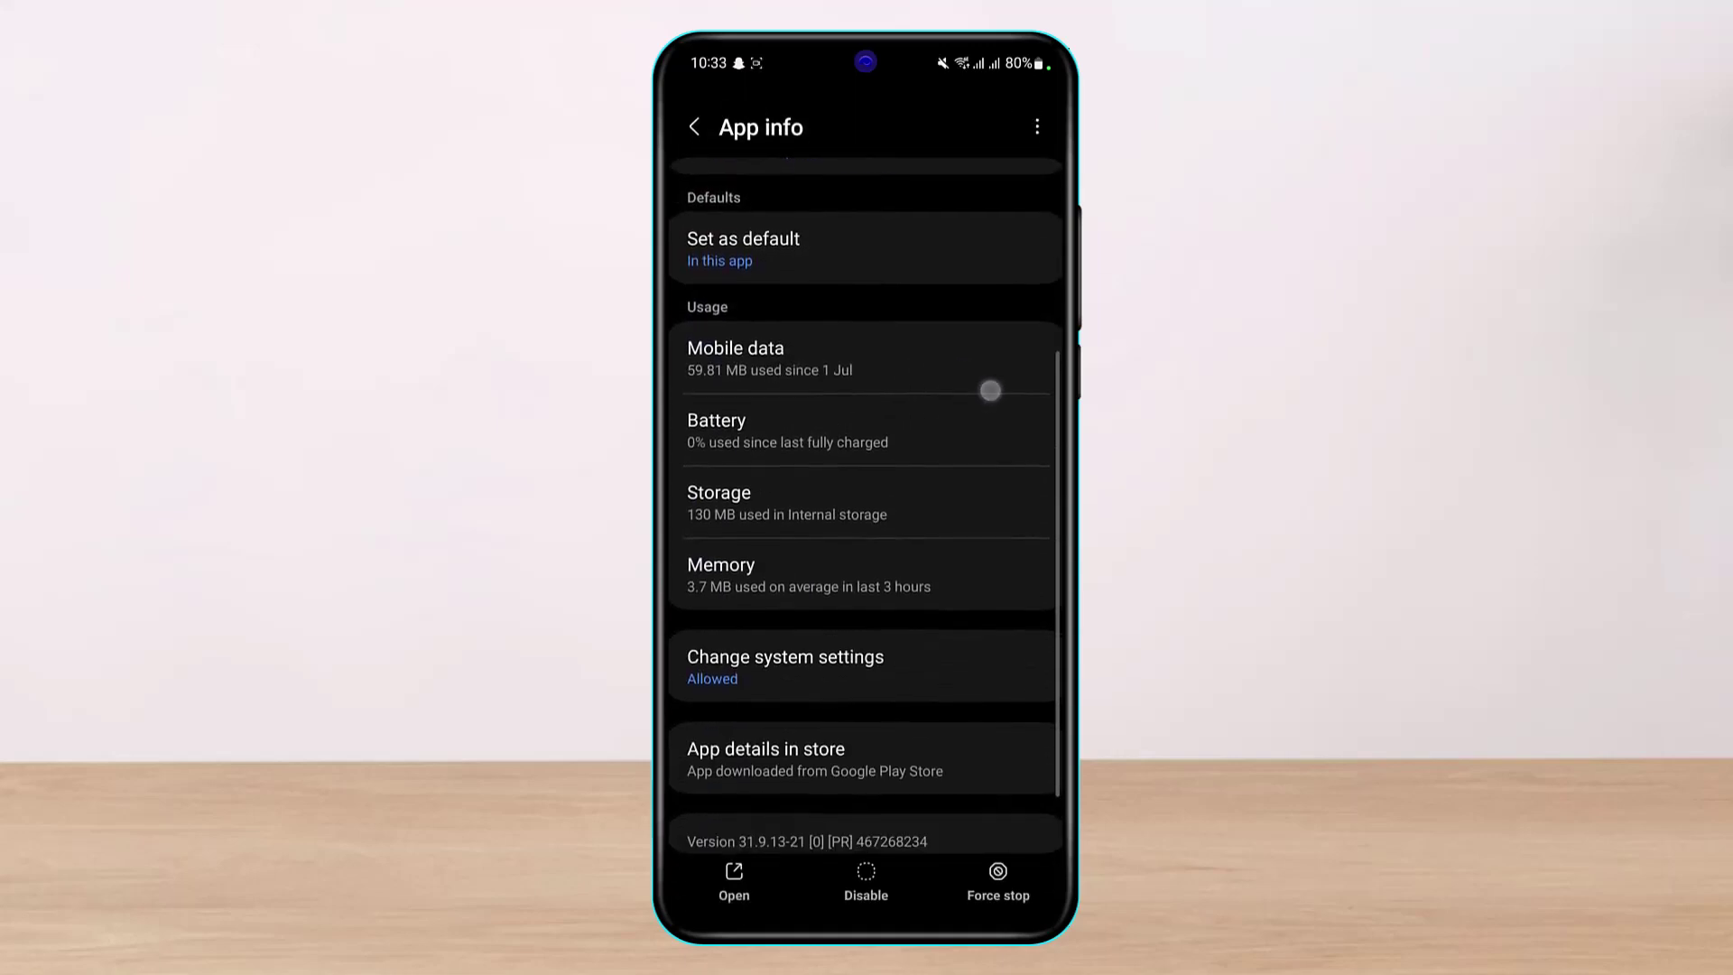
click(857, 513)
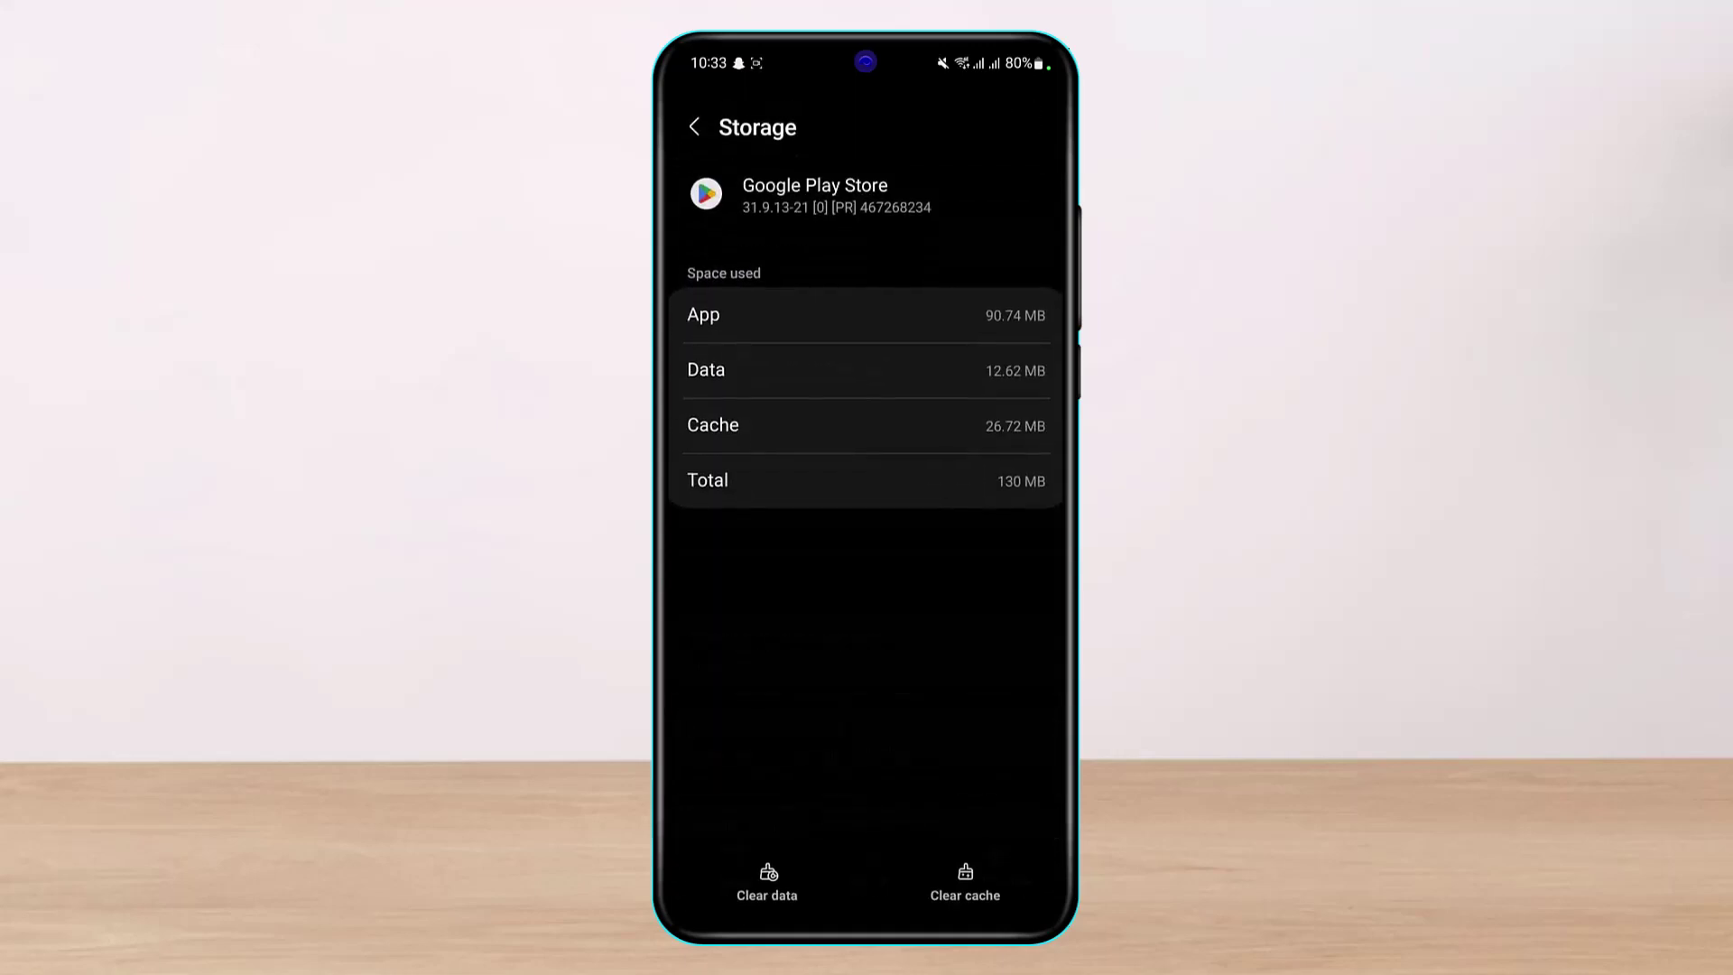
- Clear Google Play Store's cache and data, confirming deletion, and return to the Apps list
click(964, 882)
click(767, 884)
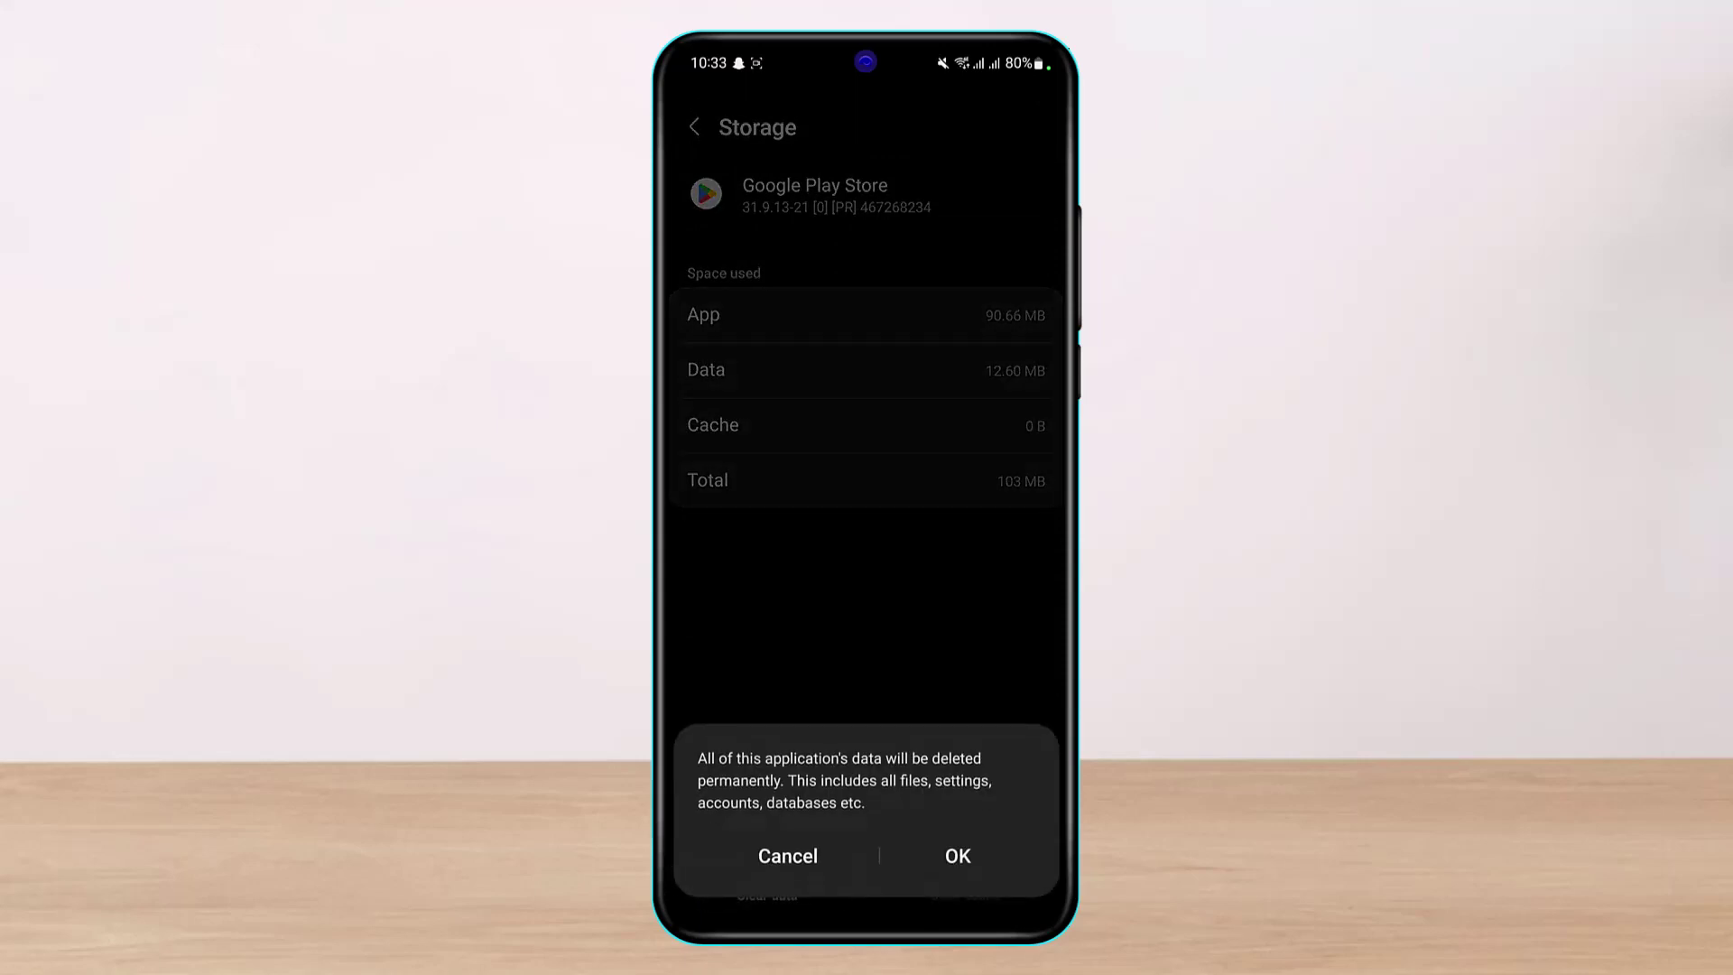
click(788, 856)
click(693, 127)
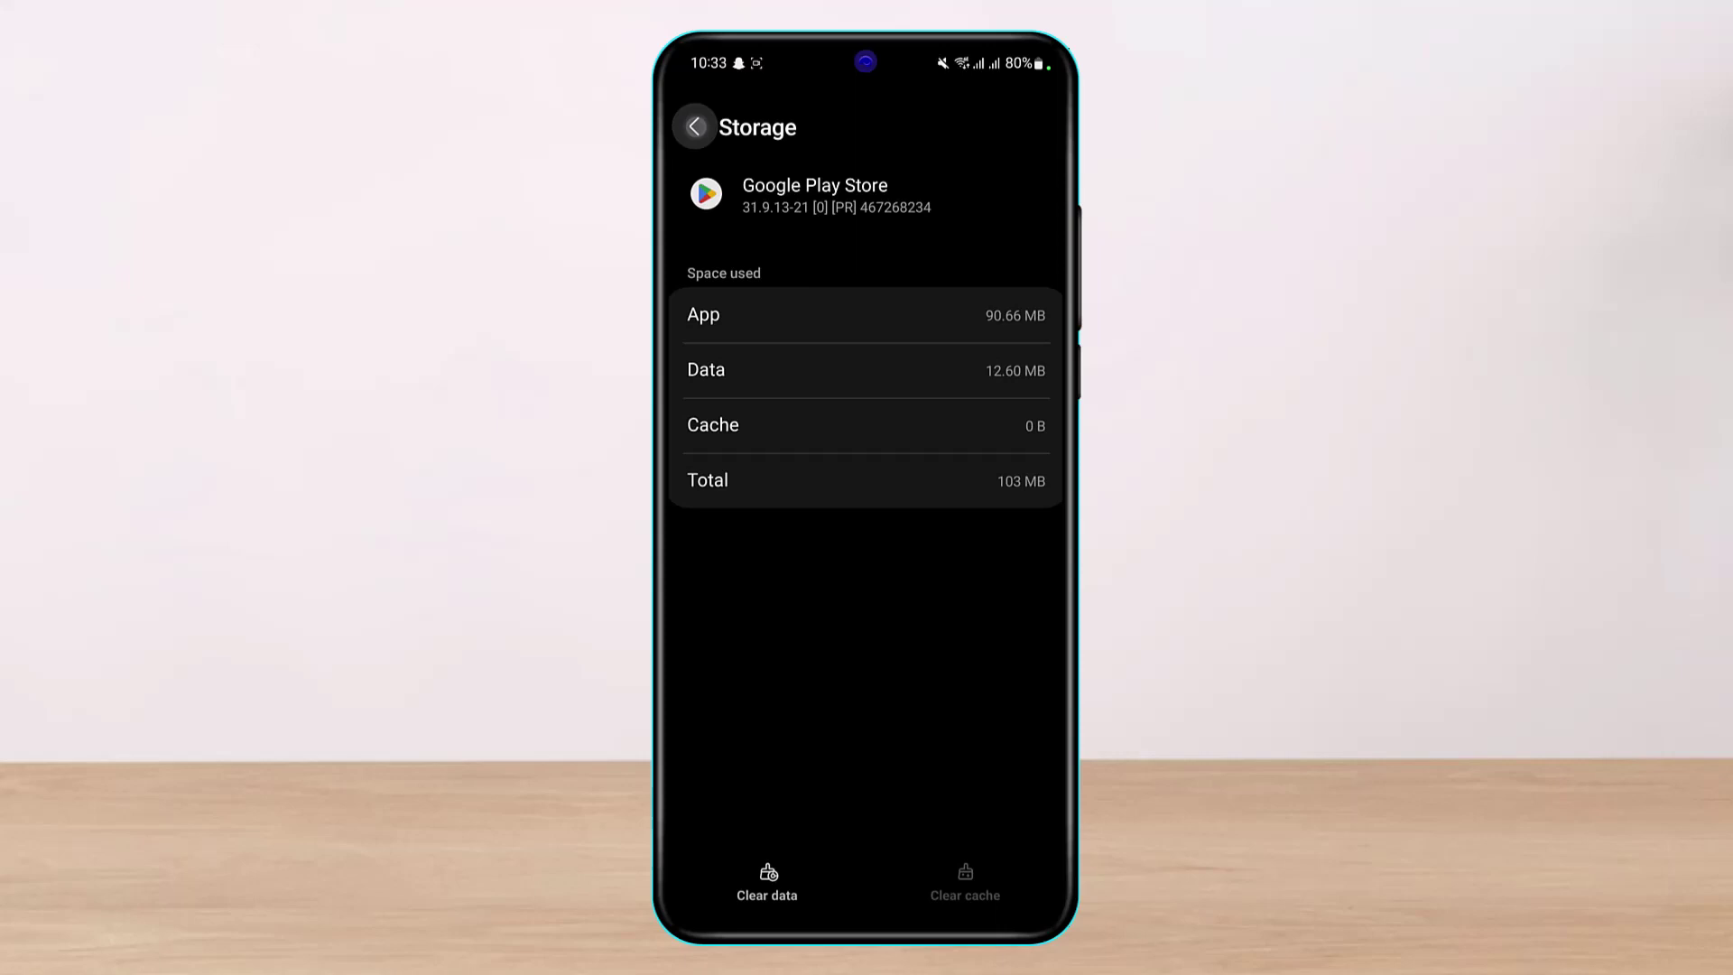
click(693, 126)
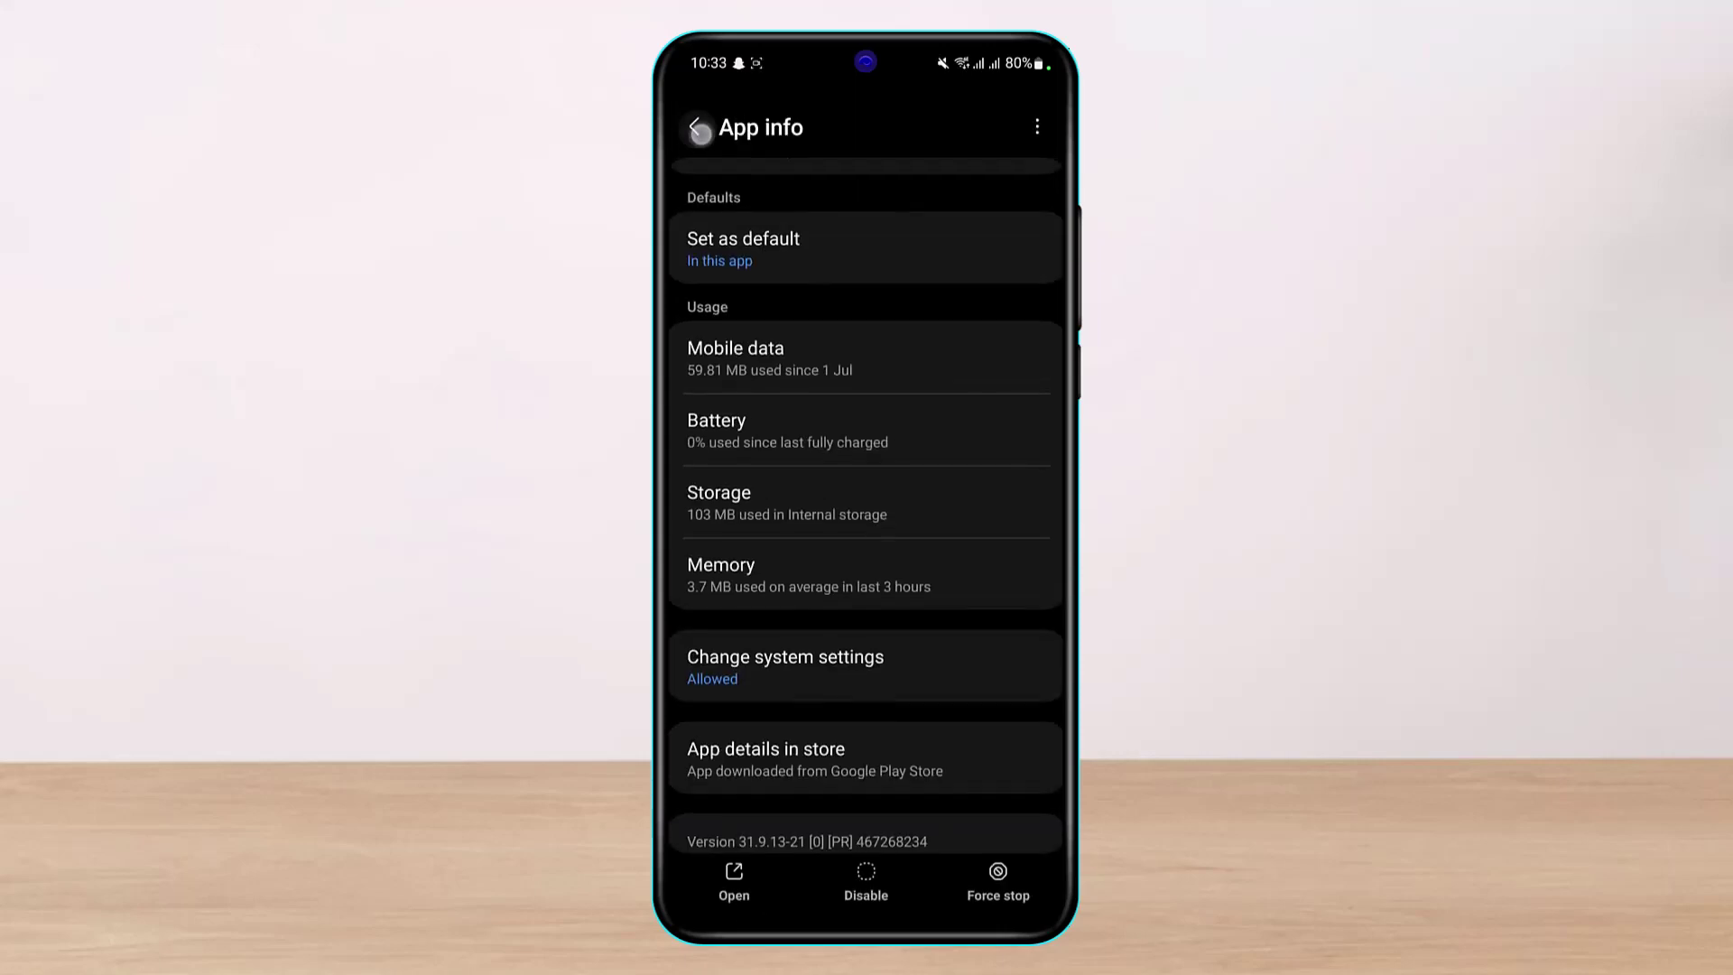
- Clear Google Play services' cache from its storage details and go back to the Apps list
drag(911, 409, 961, 416)
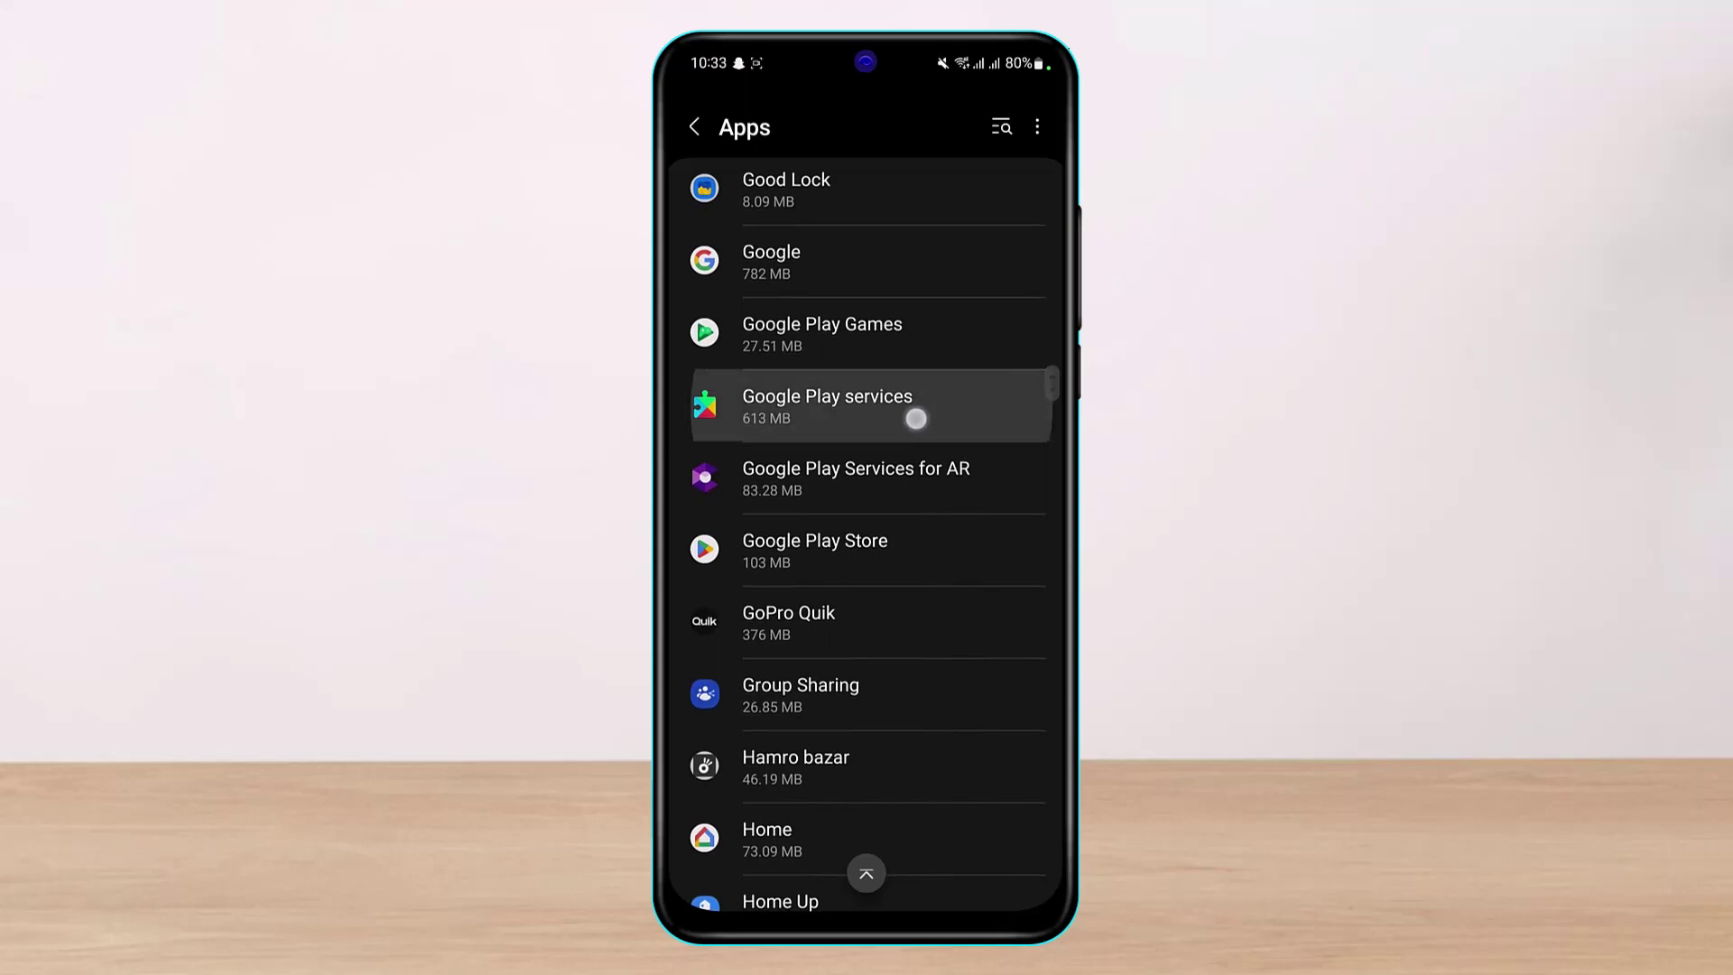
drag(962, 416, 945, 415)
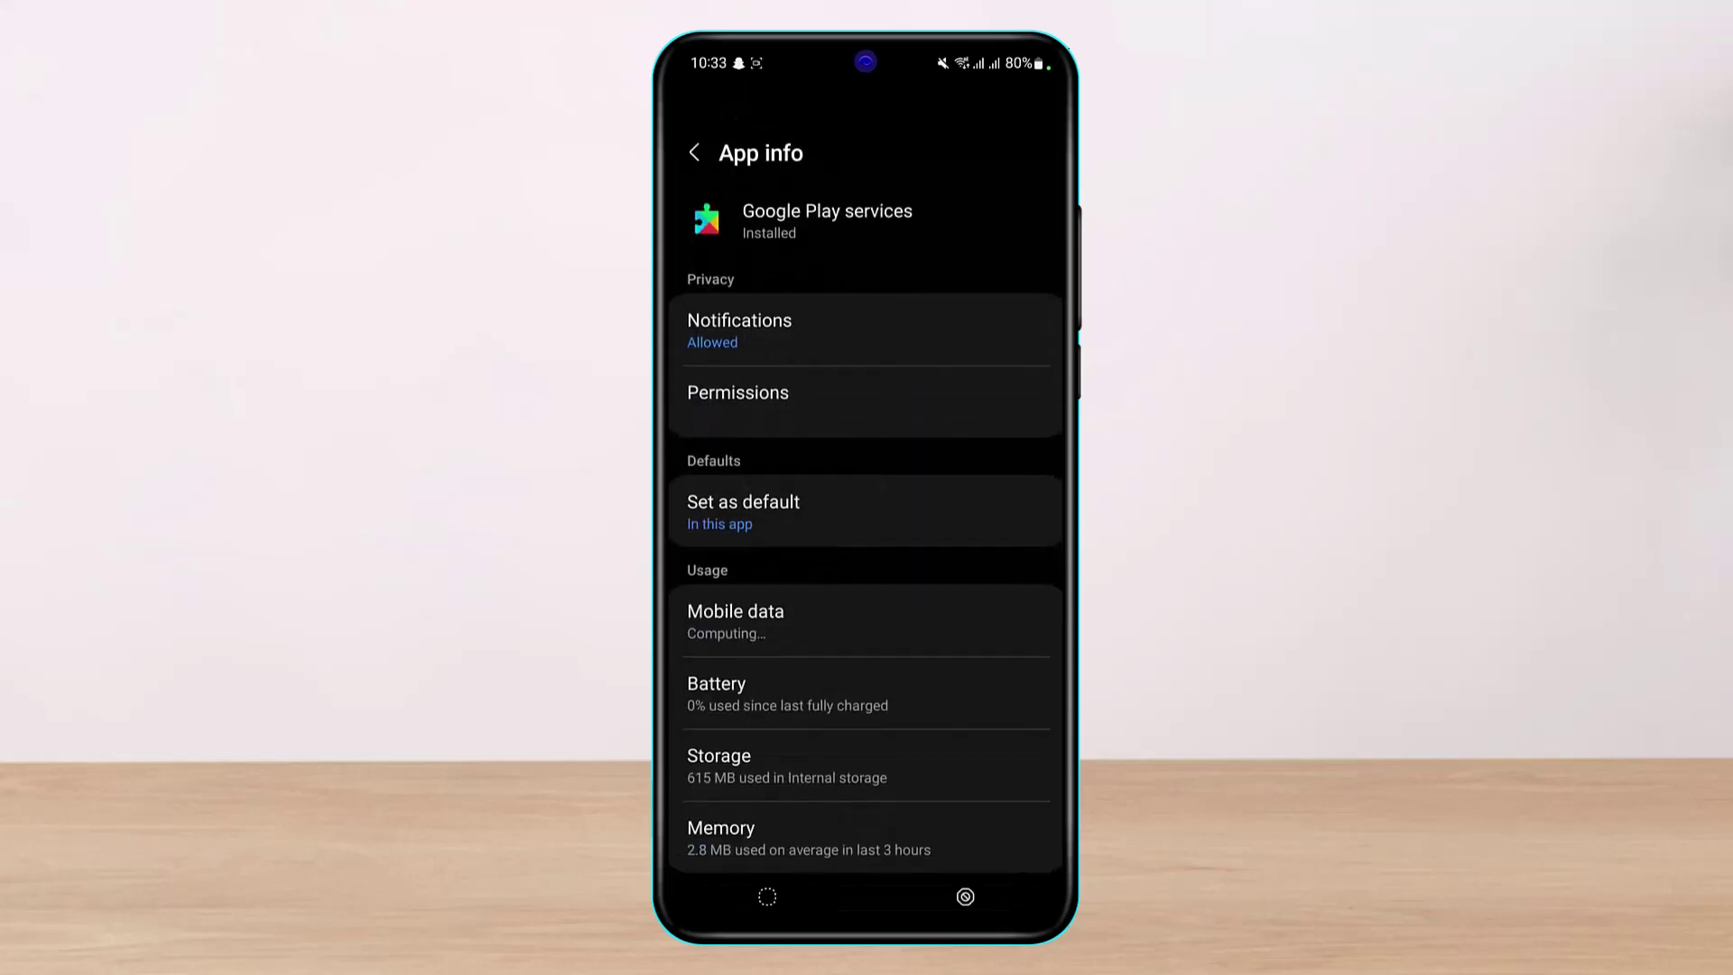
drag(913, 654, 914, 474)
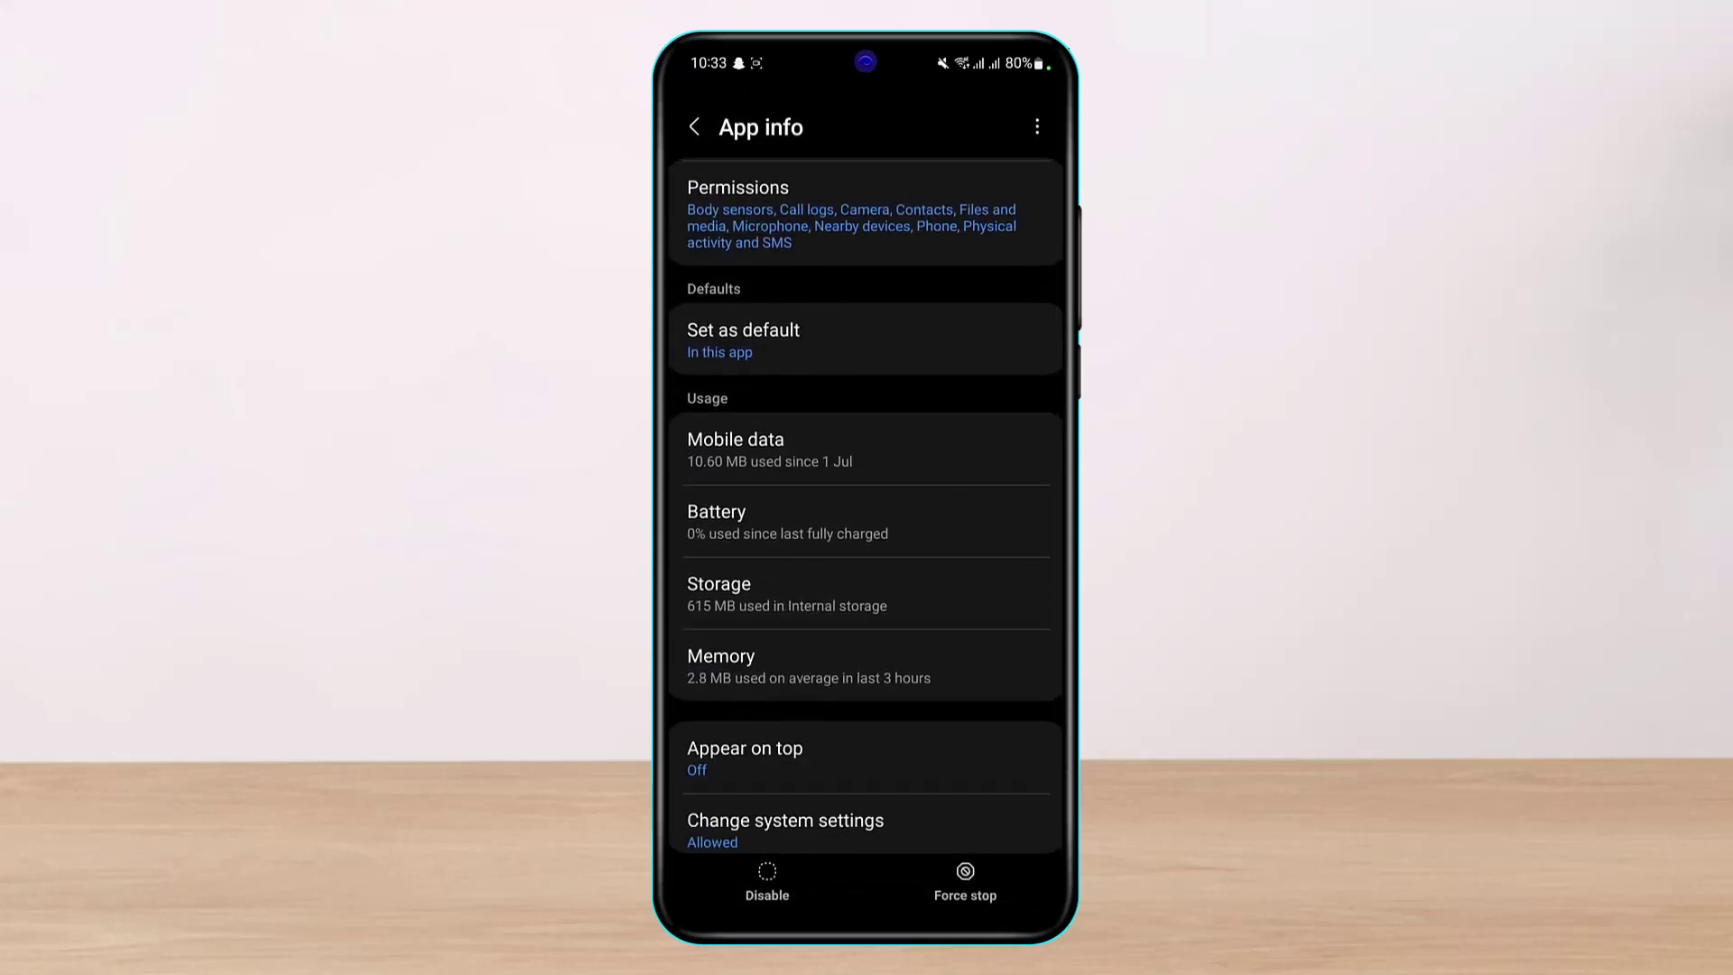
click(866, 594)
click(963, 882)
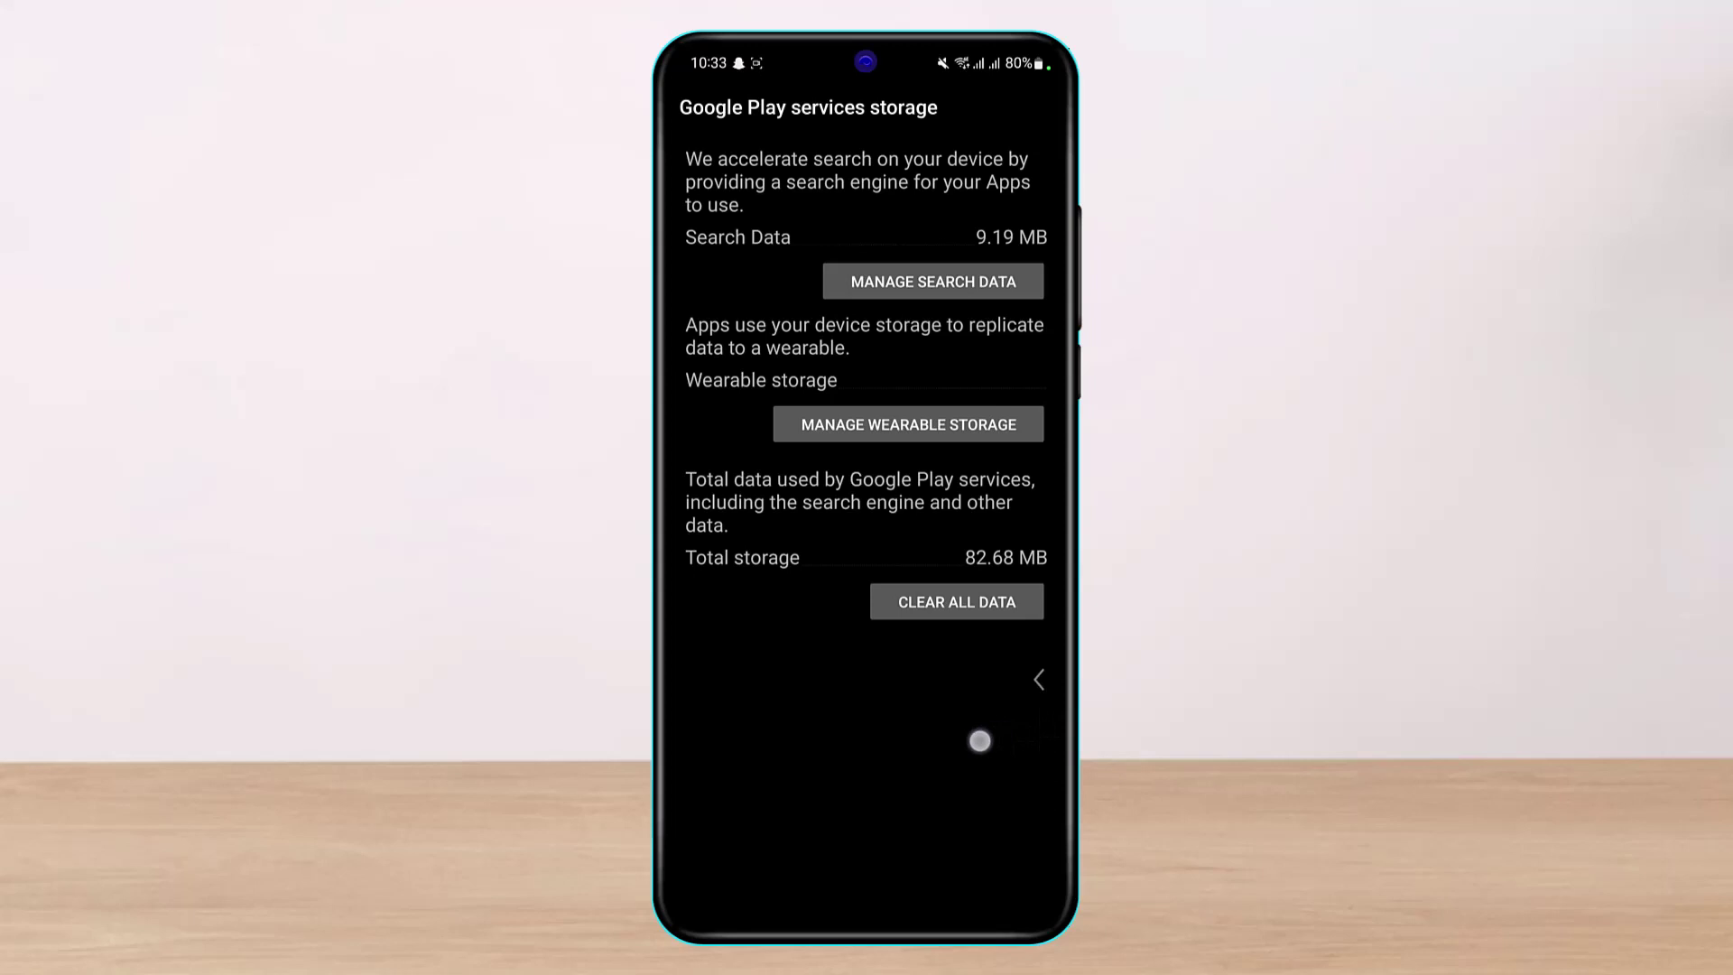
mouse_move(1056, 534)
mouse_down()
mouse_move(1001, 535)
mouse_move(1001, 501)
mouse_up()
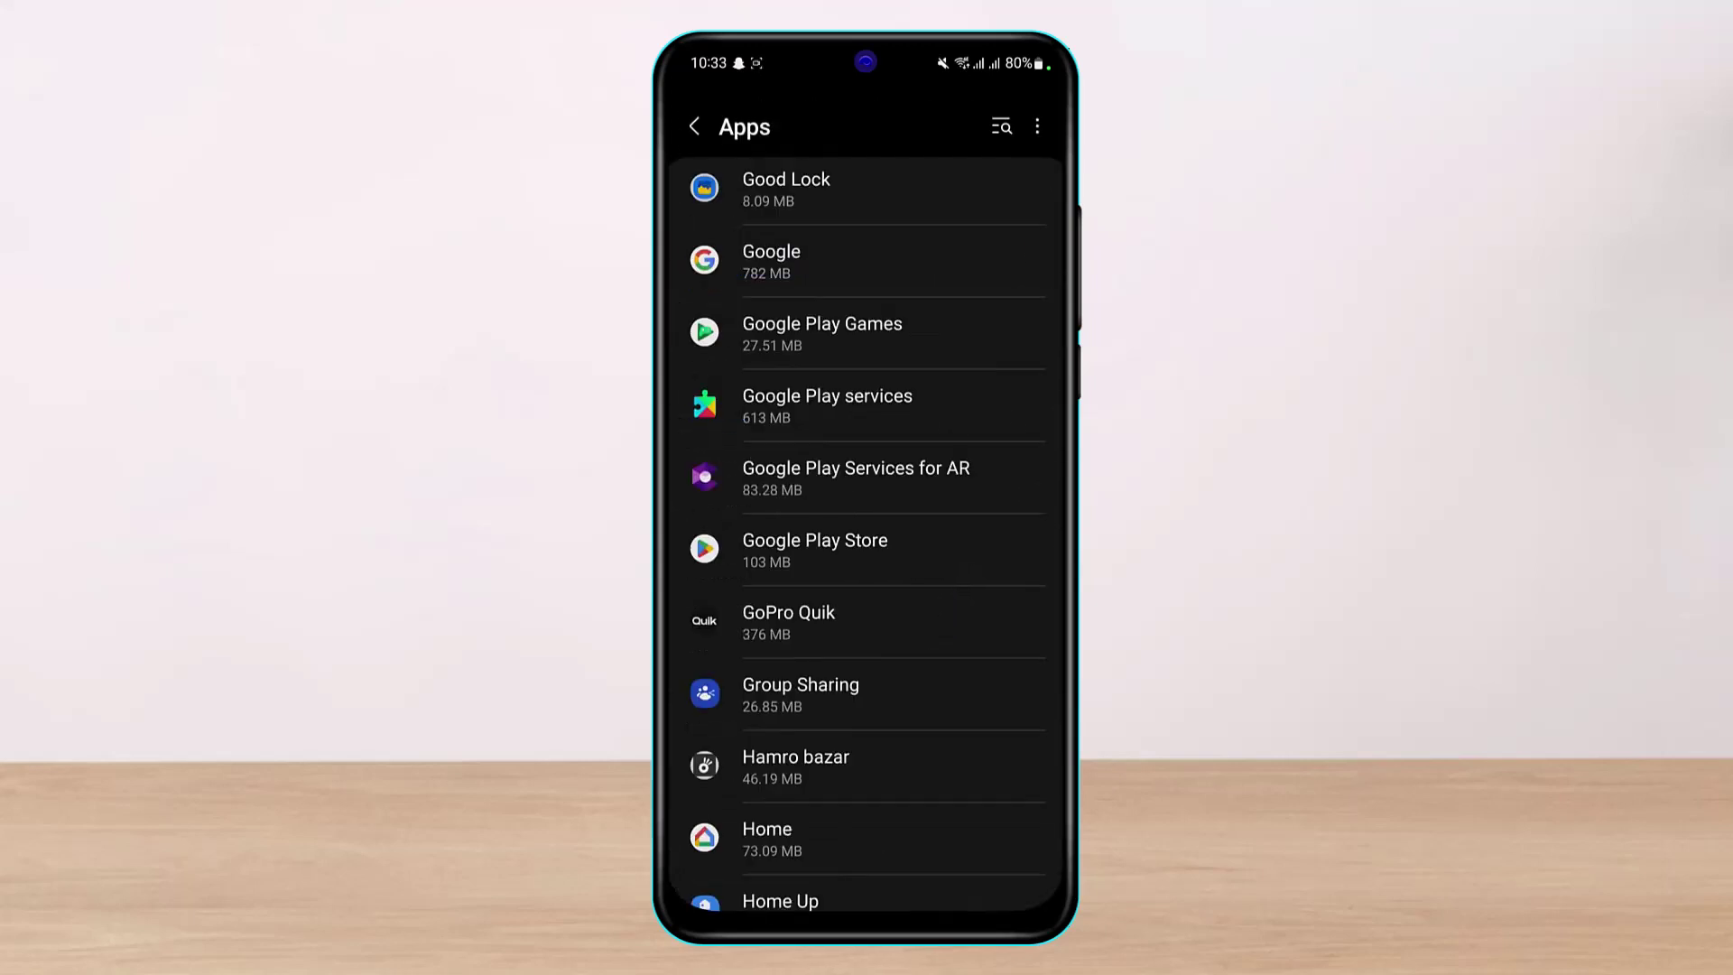
- Leave Settings for the home screen and close all recently used apps
click(694, 126)
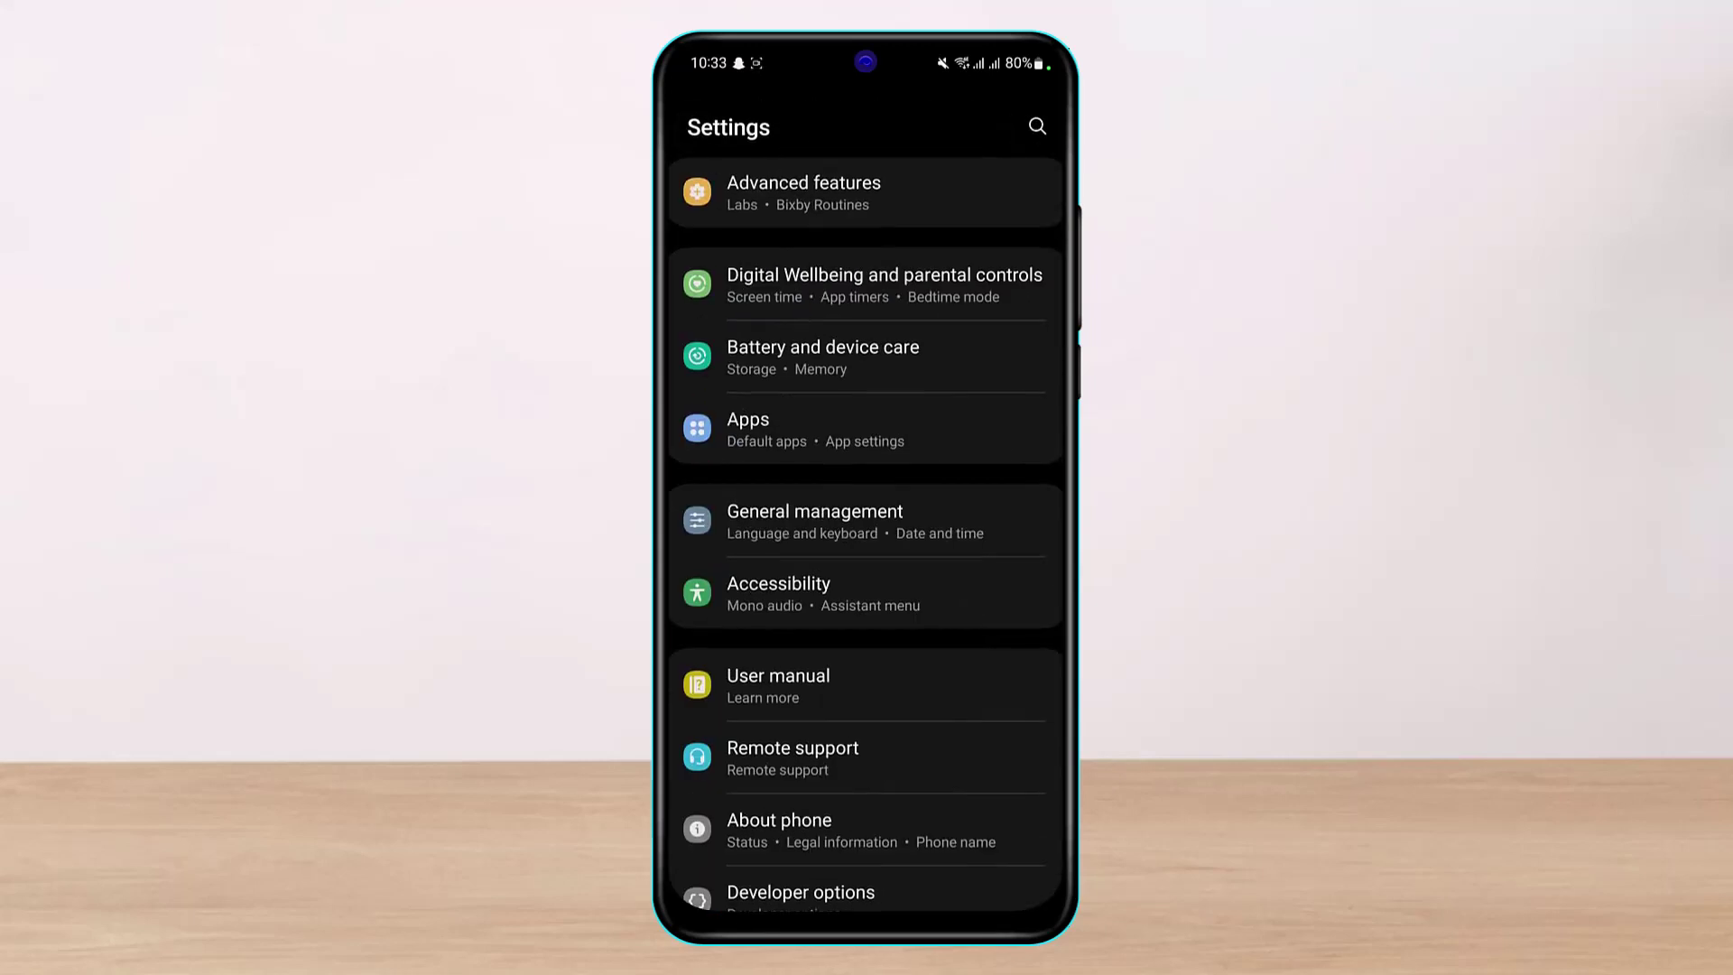
scroll(913, 489, up, 5)
drag(866, 906, 866, 610)
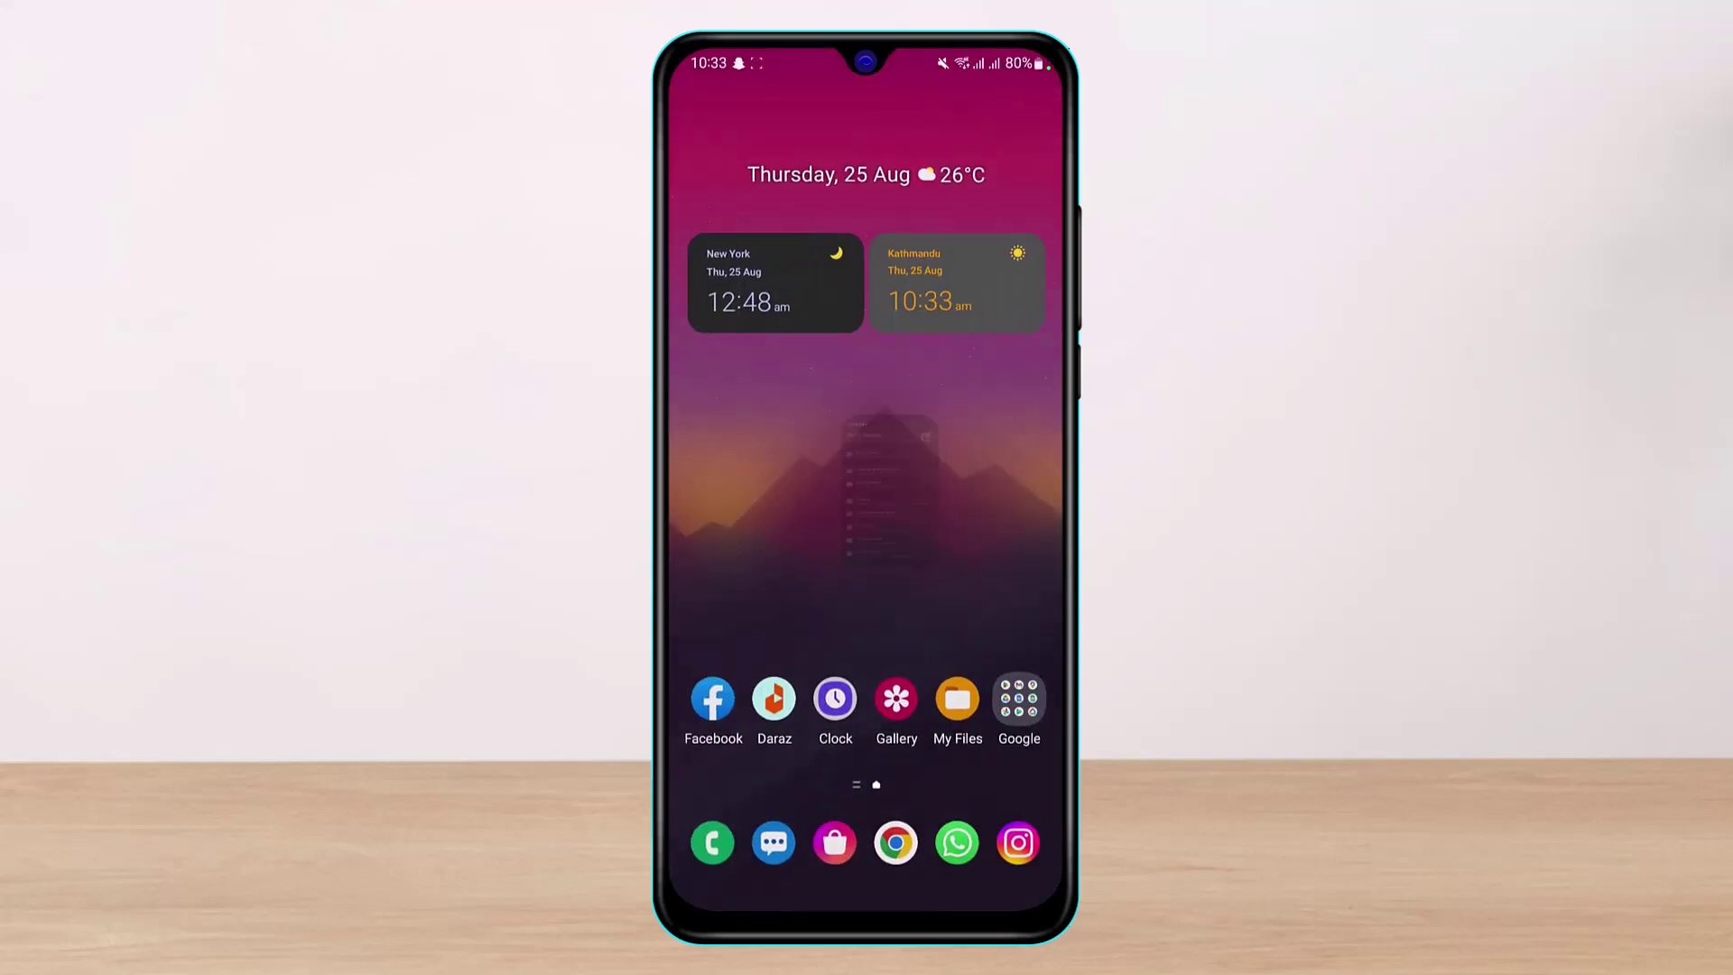
drag(891, 893, 890, 849)
click(866, 767)
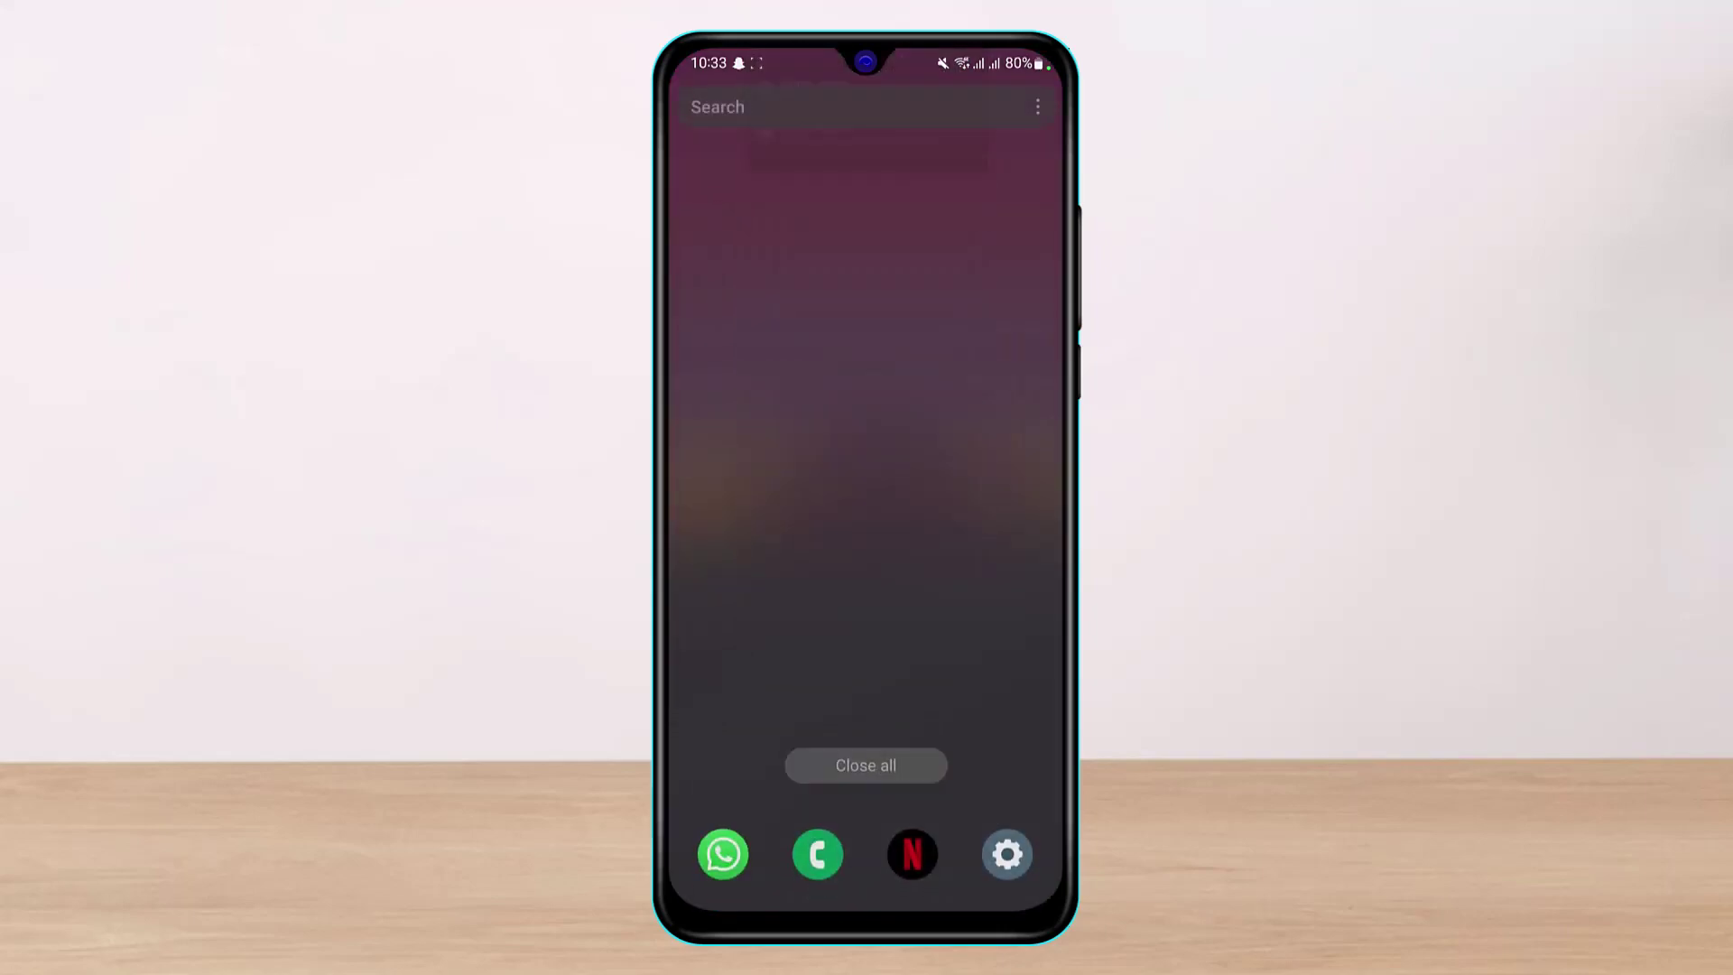